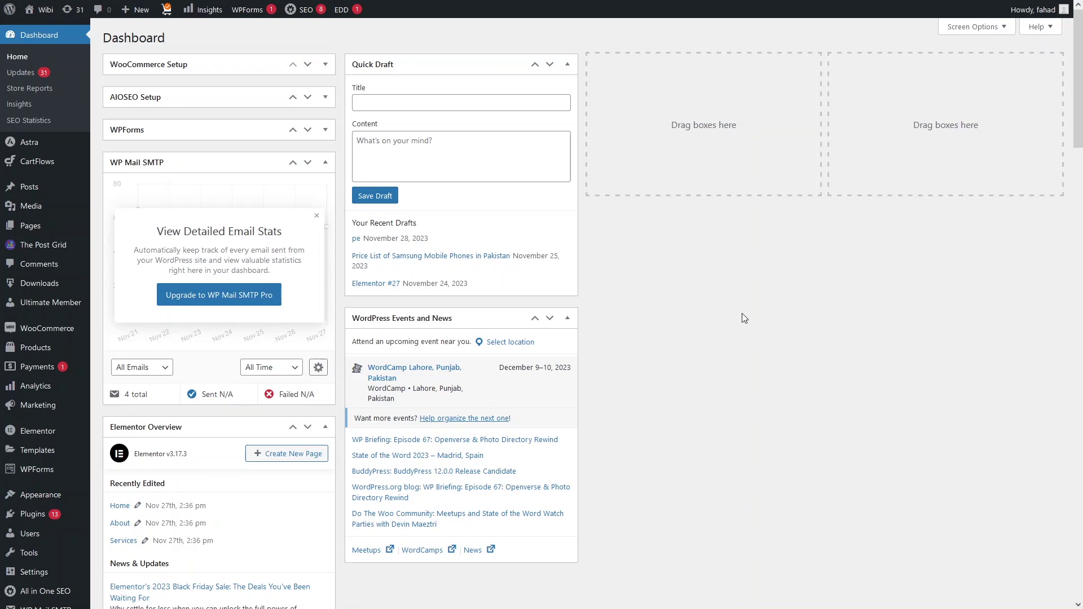
# Step: Go to Appearance > Themes to see the installed themes
pyautogui.moveTo(61, 497)
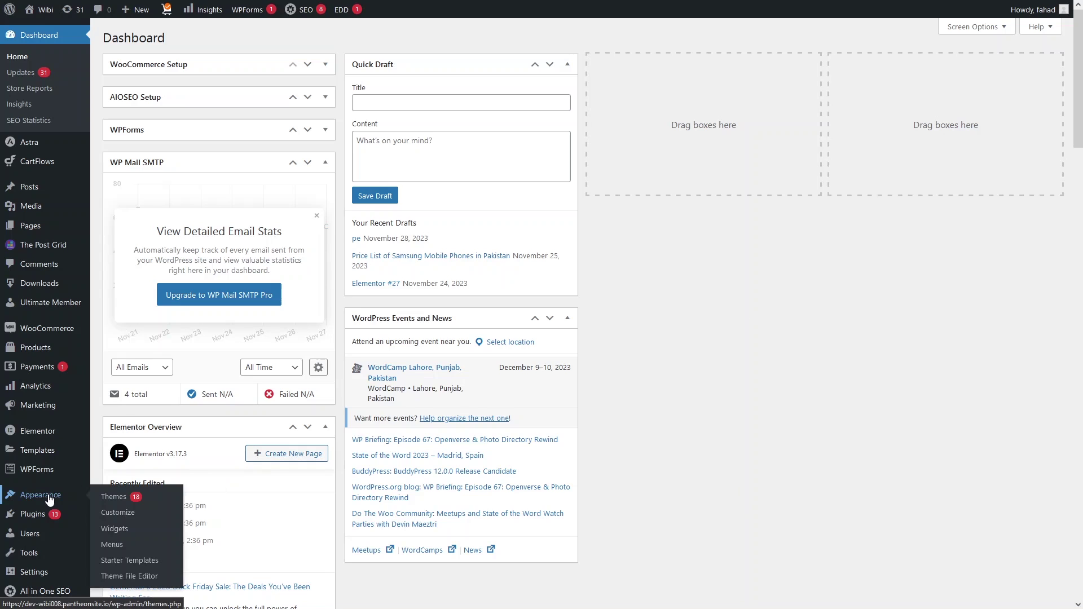
pyautogui.click(119, 498)
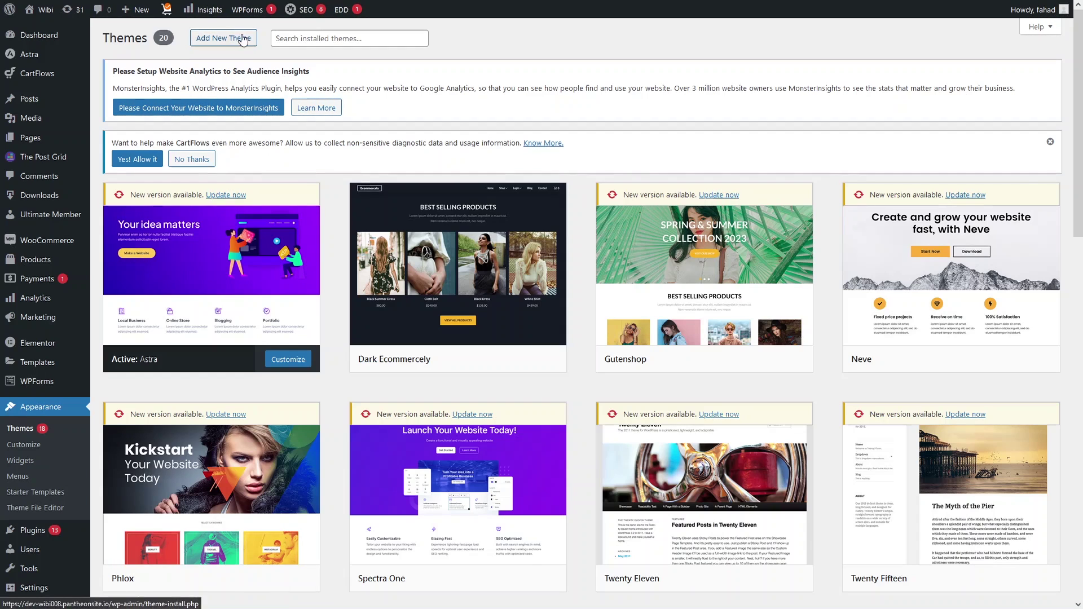
# Step: Search the theme directory for 'astra' and open Customize on the Astra card
pyautogui.click(237, 38)
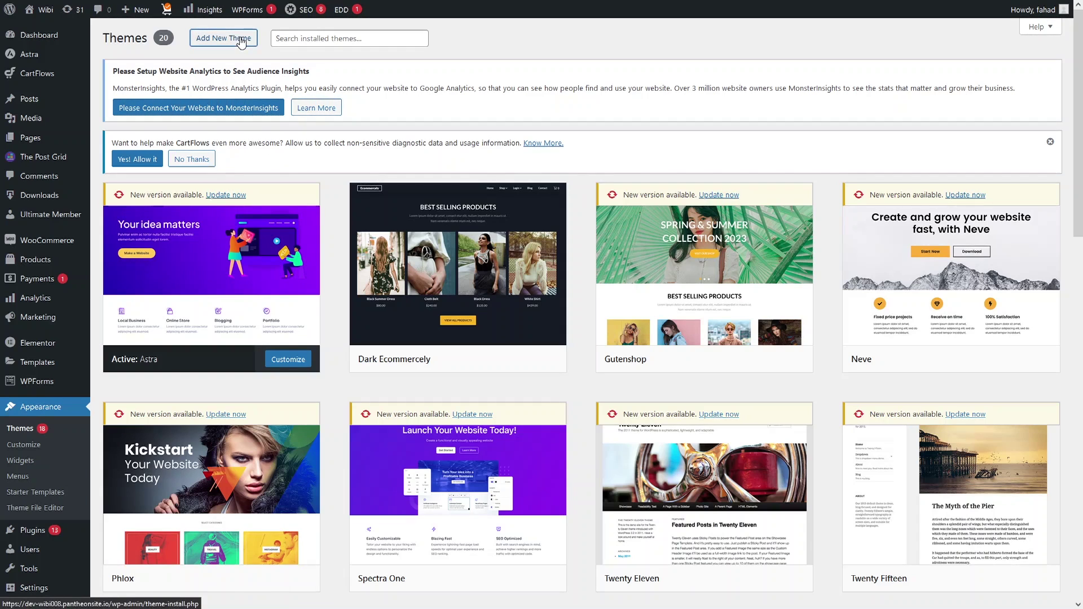
pyautogui.click(949, 197)
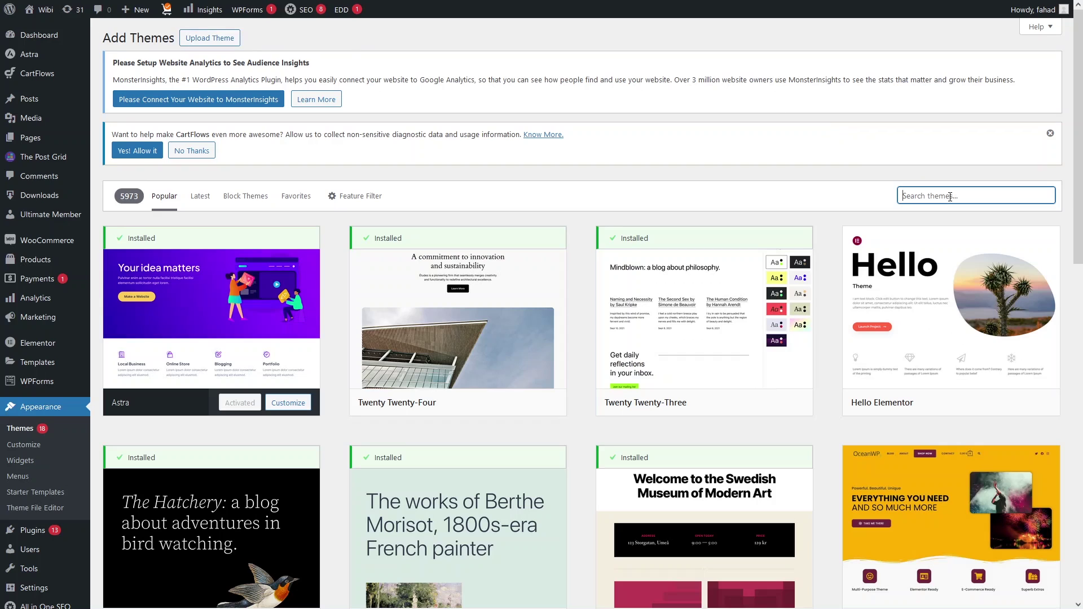
pyautogui.write('astra')
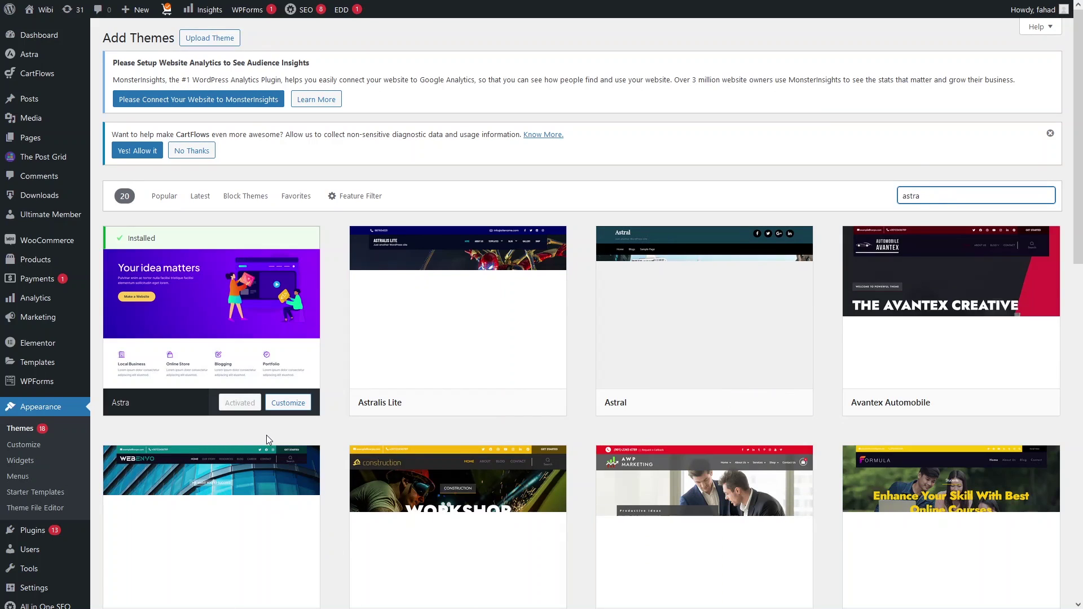
pyautogui.moveTo(244, 331)
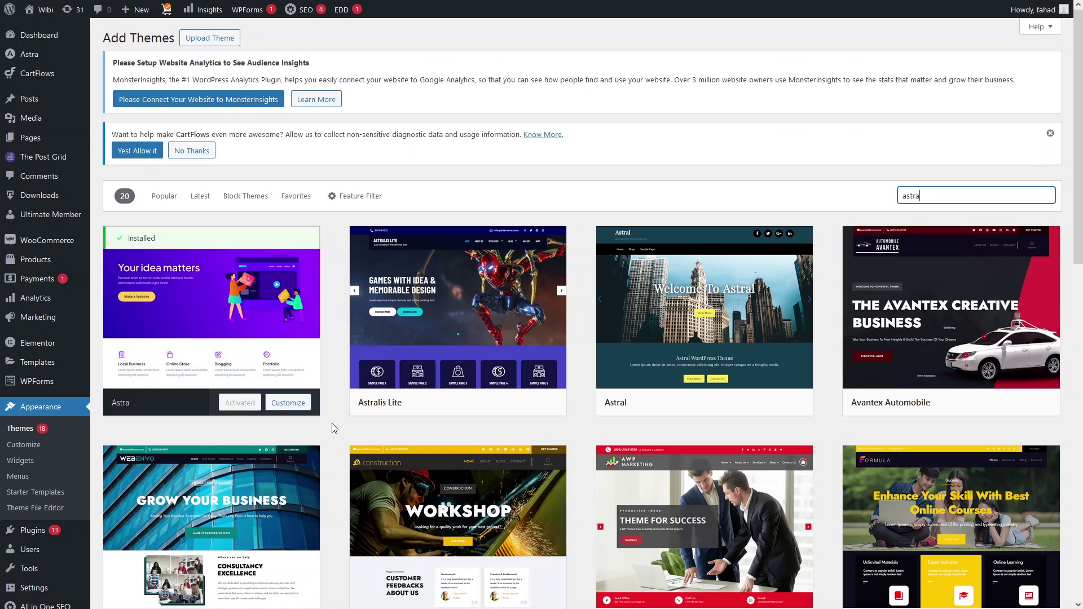
pyautogui.click(288, 403)
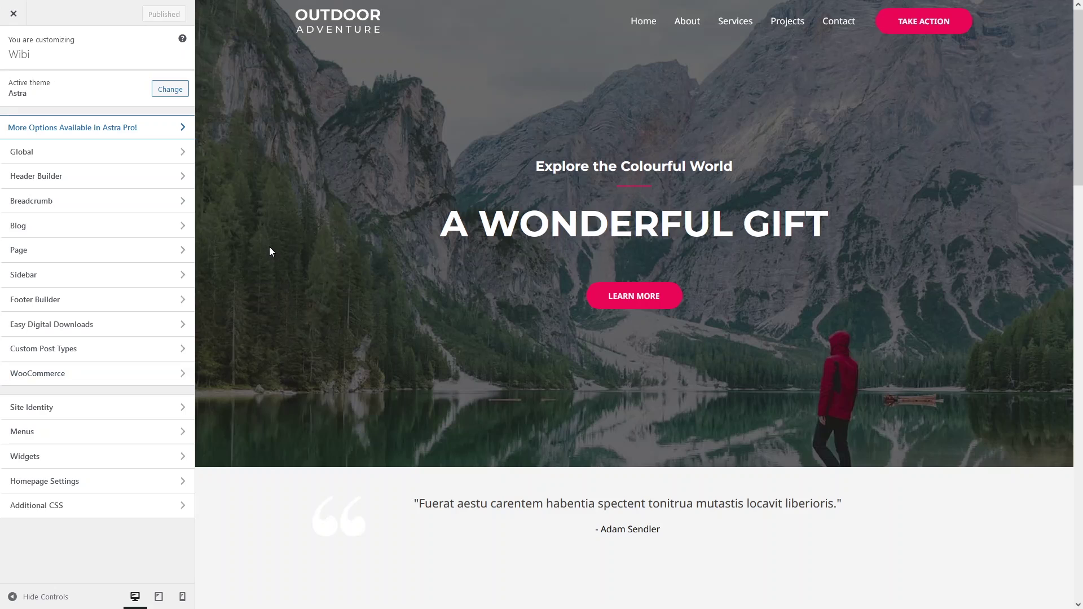
# Step: Preview the site at tablet and mobile widths, then open the Header Builder
pyautogui.click(159, 597)
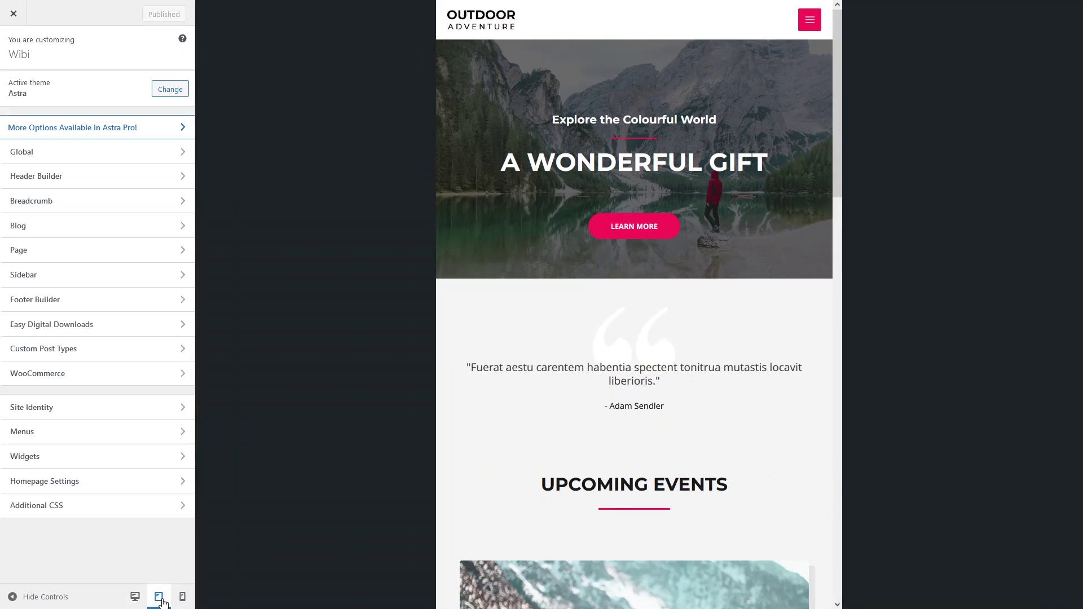
pyautogui.click(182, 597)
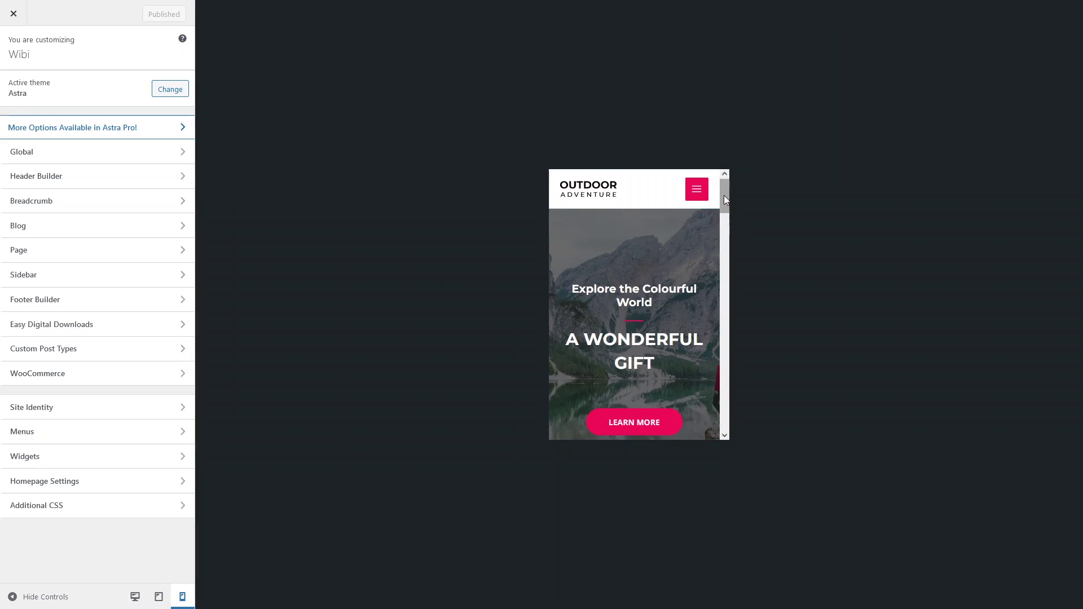
pyautogui.moveTo(724, 195); pyautogui.dragTo(724, 163)
pyautogui.click(128, 177)
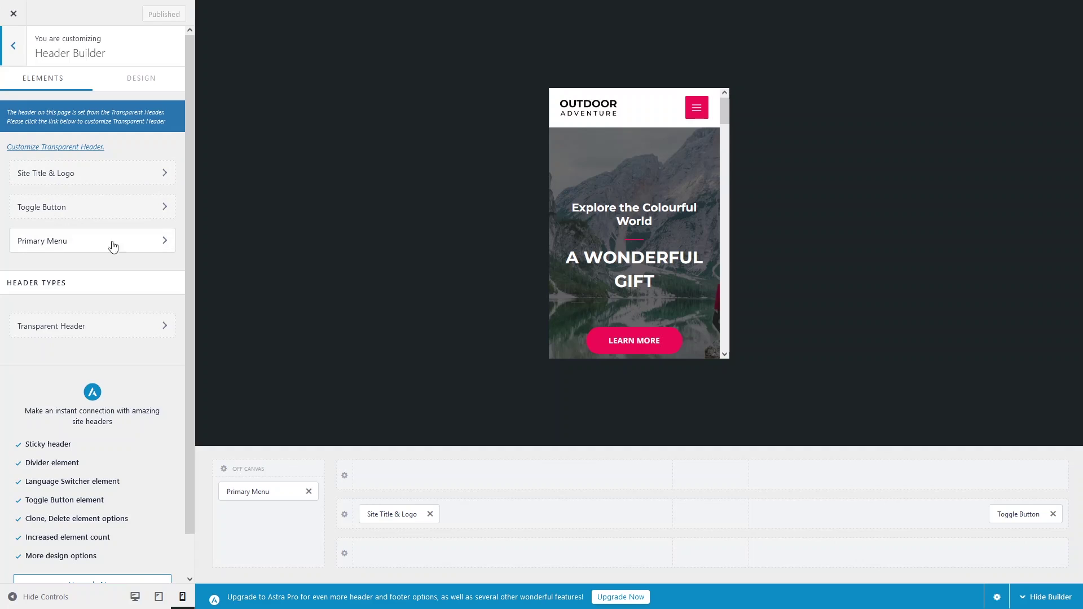
# Step: Enter a 20 px top margin for the mobile header on the Design tab
pyautogui.click(142, 82)
pyautogui.click(20, 179)
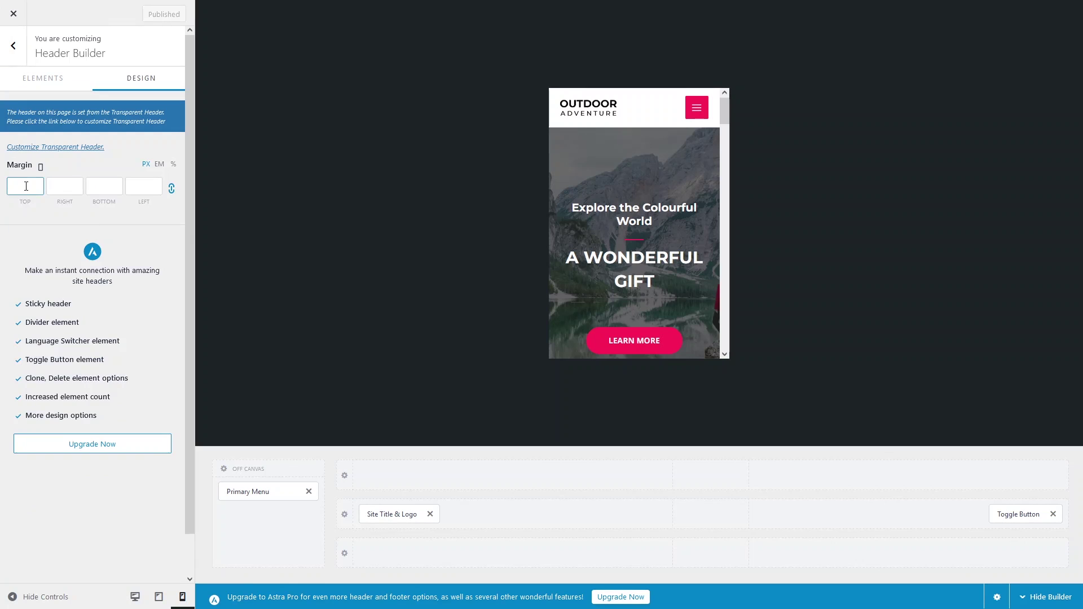
pyautogui.click(46, 184)
pyautogui.click(31, 179)
pyautogui.write('20')
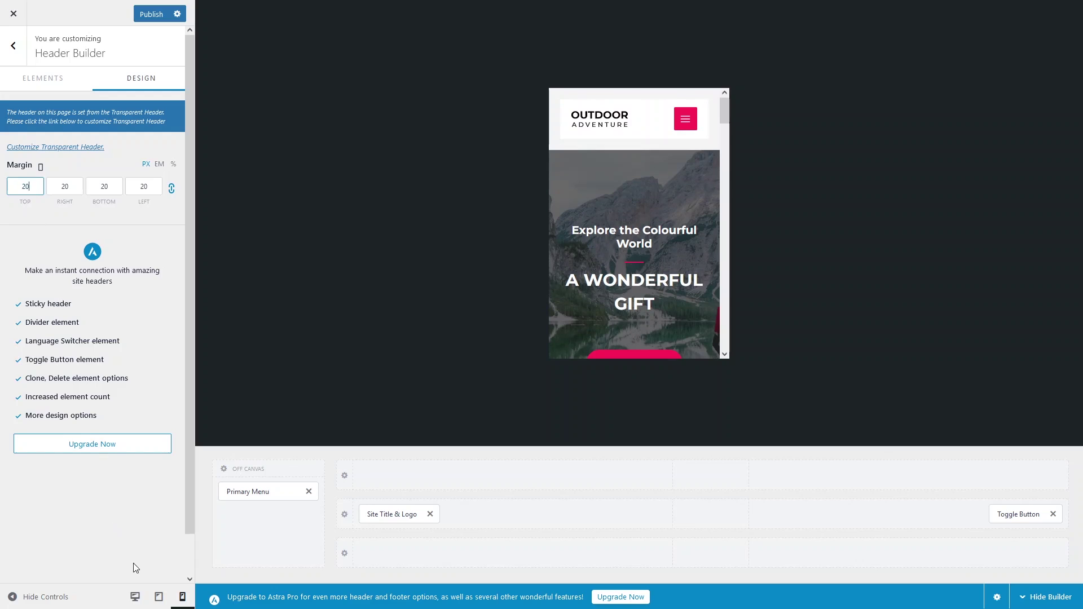
# Step: Compare the desktop and tablet margins, then delete the 20 px mobile margin
pyautogui.click(137, 596)
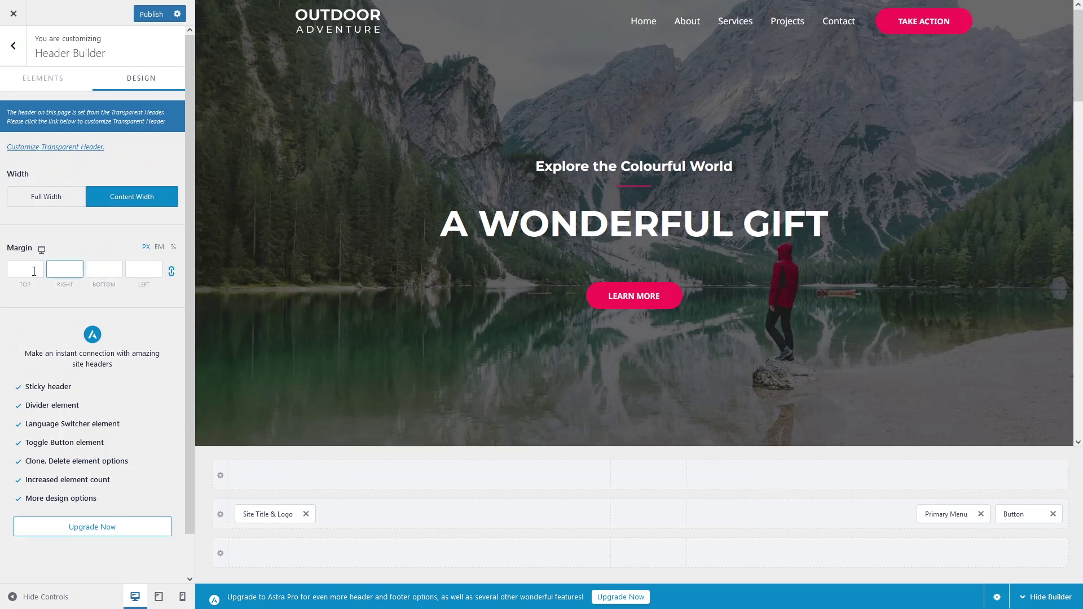
pyautogui.click(28, 272)
pyautogui.click(182, 598)
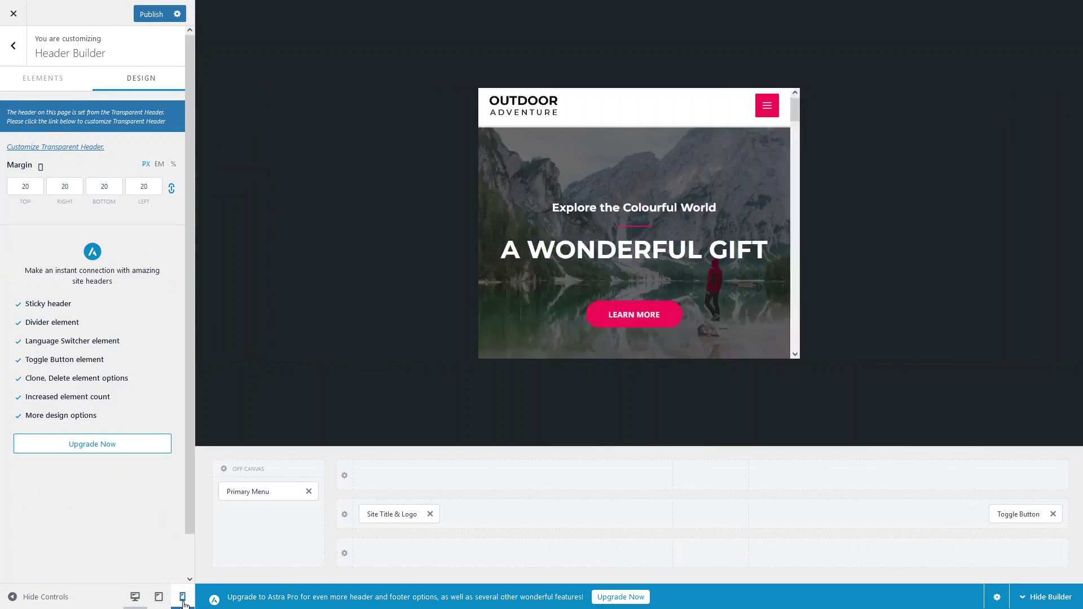
pyautogui.click(25, 183)
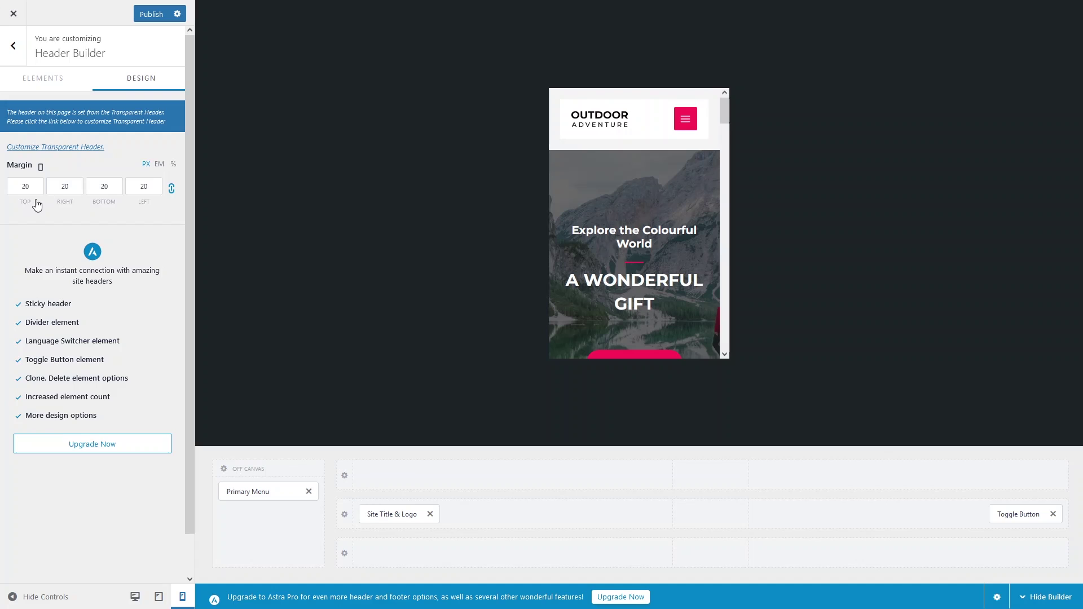
pyautogui.doubleClick(24, 187)
pyautogui.press('BackSpace')
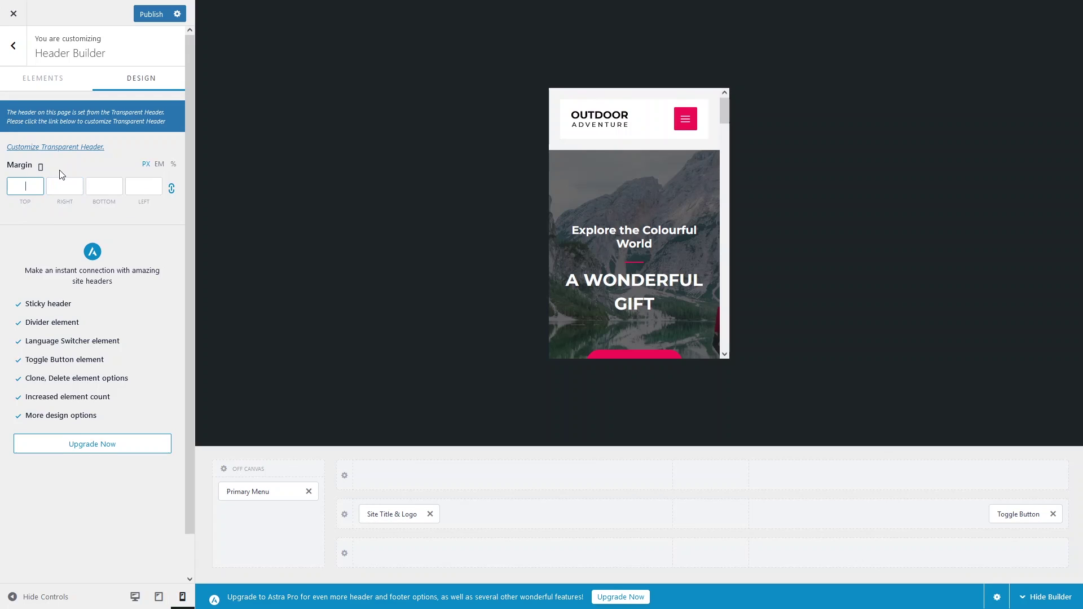
pyautogui.click(43, 166)
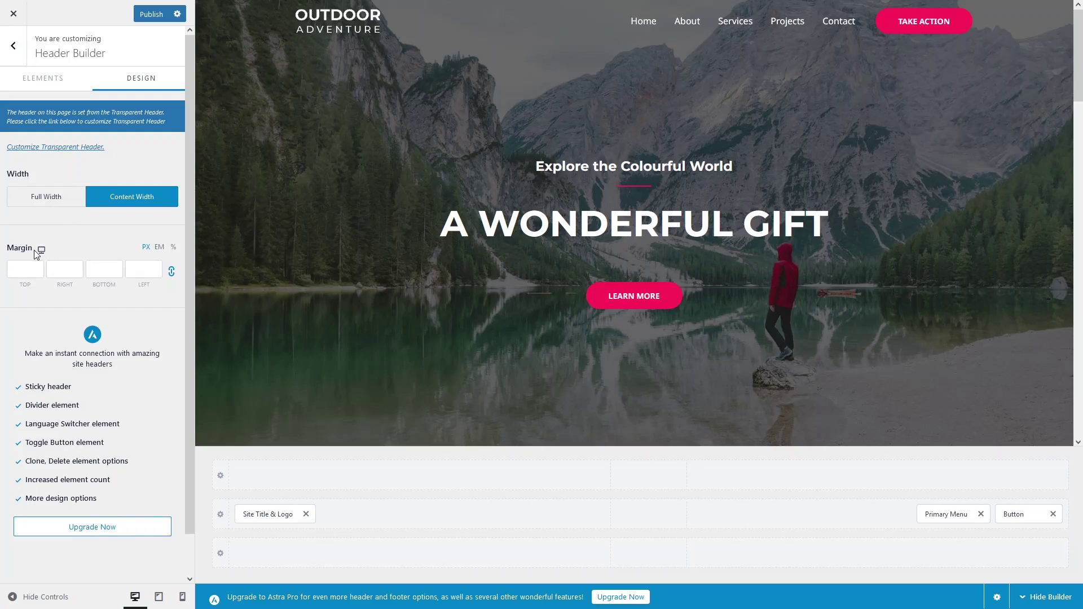
pyautogui.click(158, 598)
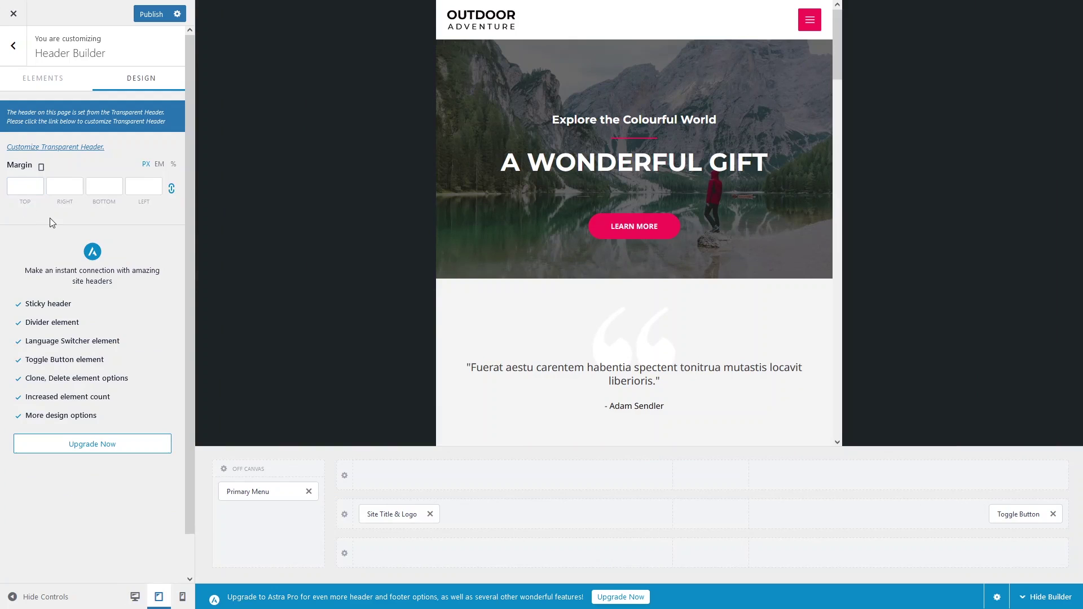
pyautogui.click(45, 85)
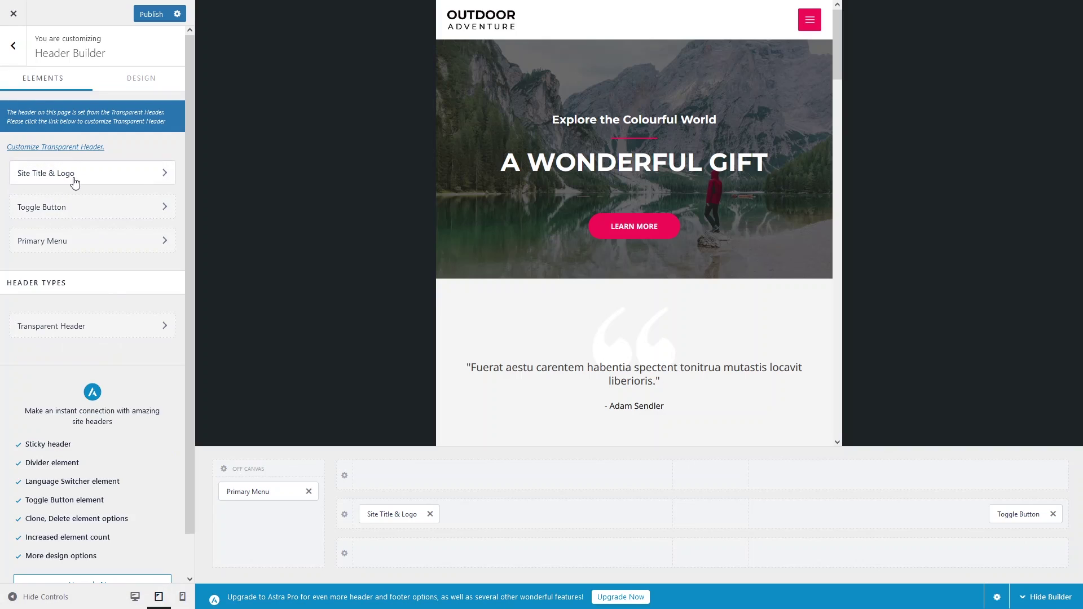
# Step: In Site Title & Logo, enable Different Logo For Mobile Devices using the woocommerce-placeholder image
pyautogui.click(75, 180)
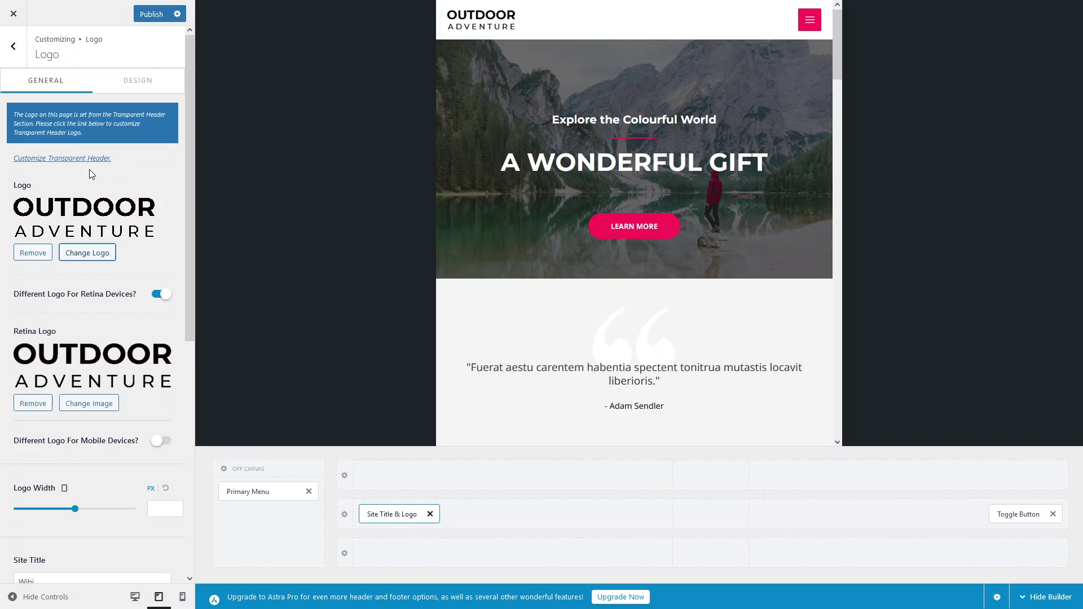
pyautogui.scroll(-4, 100, 219)
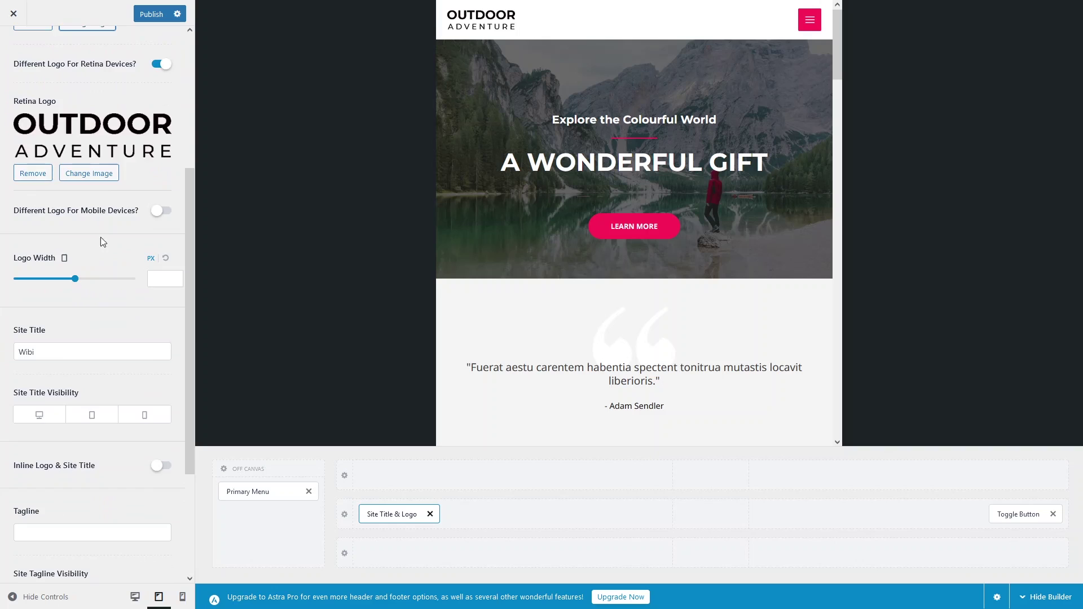
pyautogui.scroll(5, 100, 237)
pyautogui.scroll(-2, 193, 135)
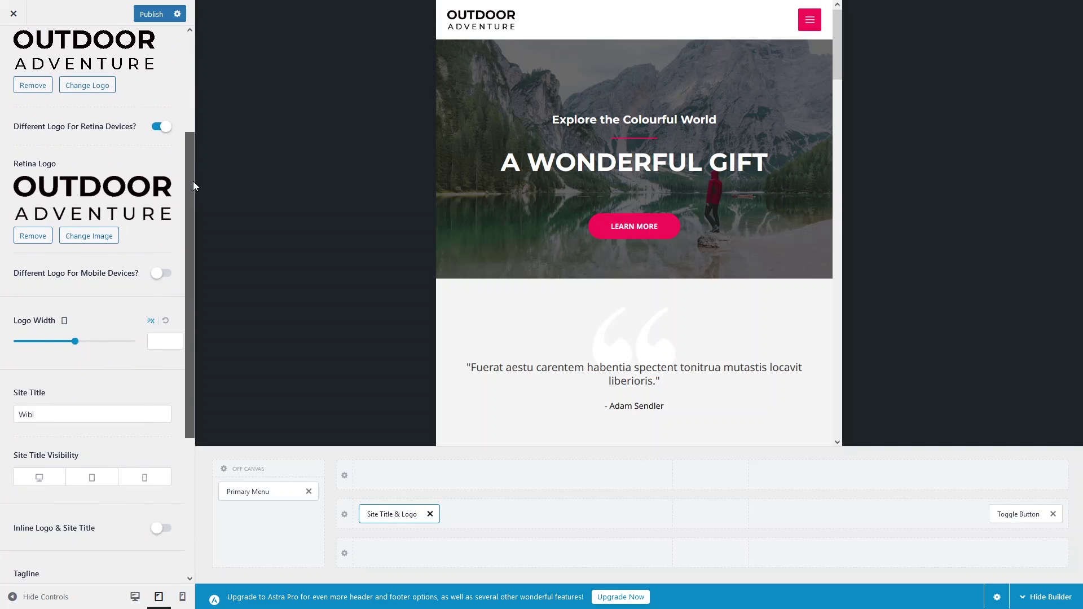
pyautogui.click(158, 274)
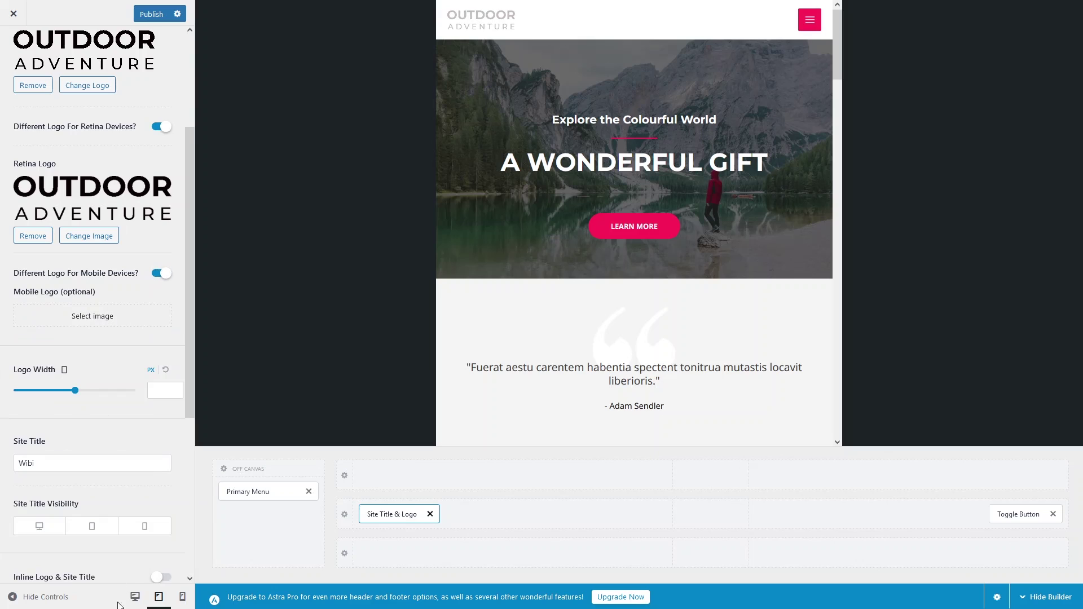
pyautogui.click(187, 602)
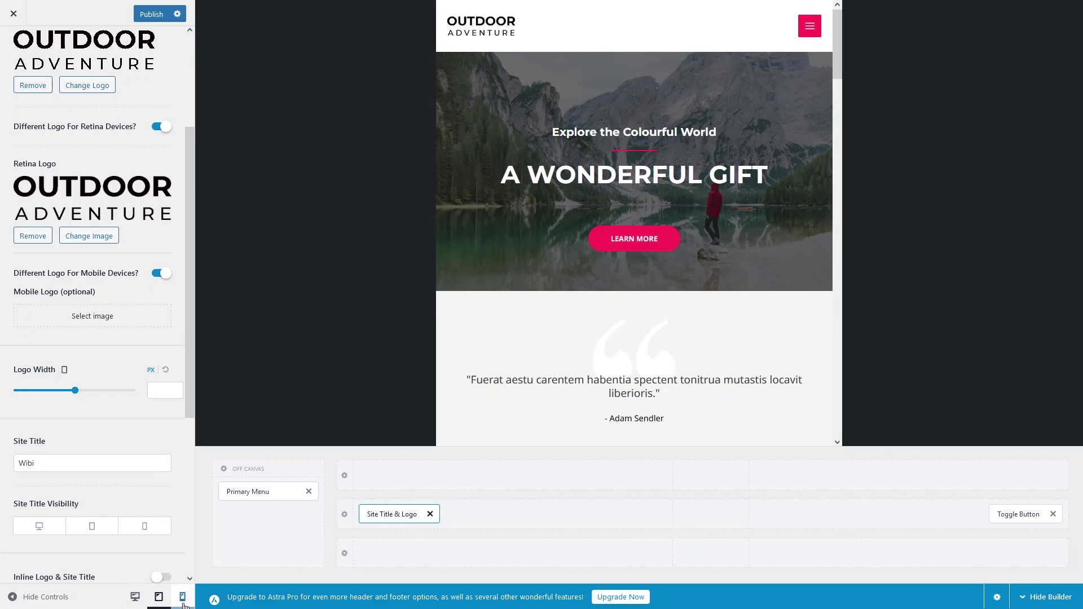
pyautogui.click(93, 317)
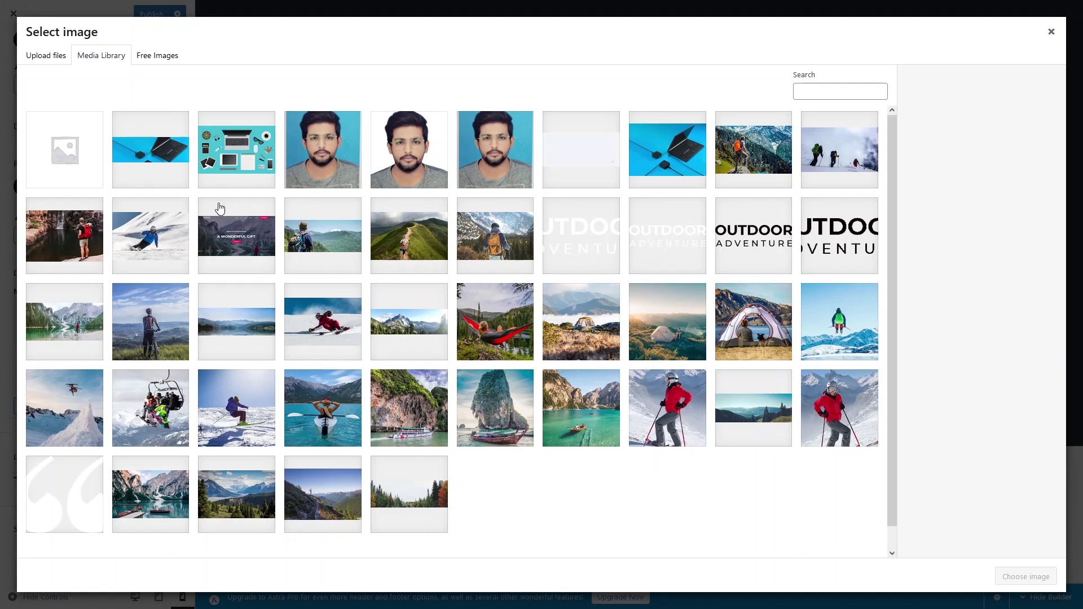
pyautogui.click(51, 160)
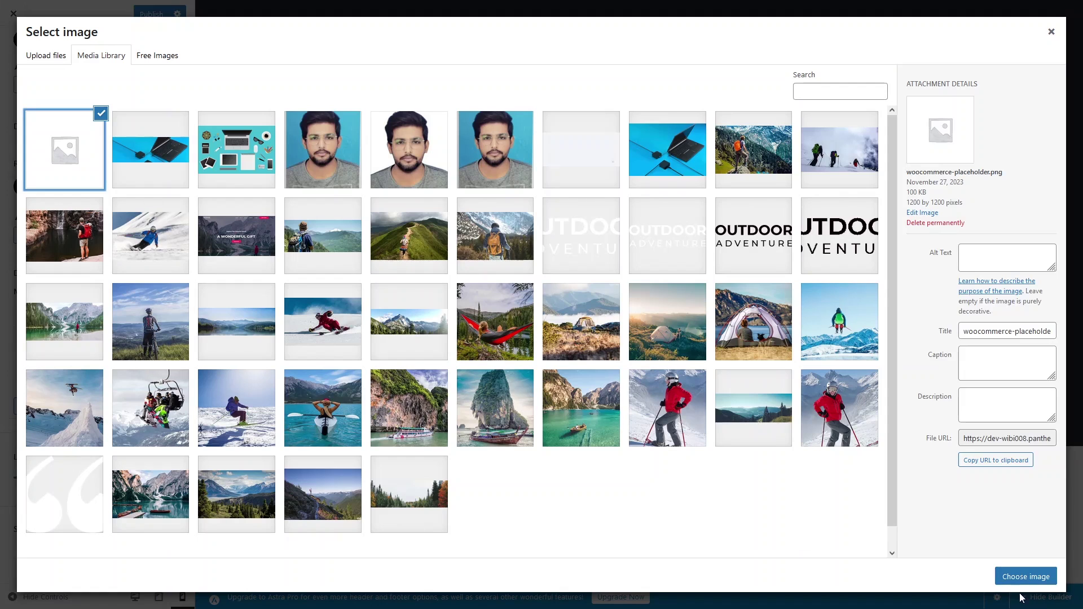
pyautogui.click(1013, 578)
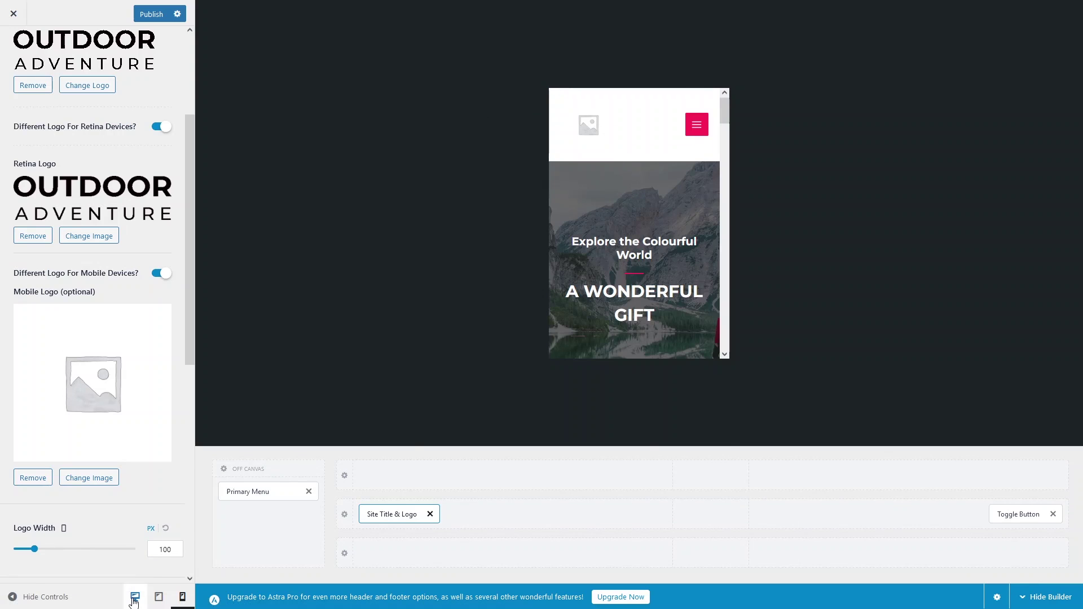
pyautogui.click(134, 600)
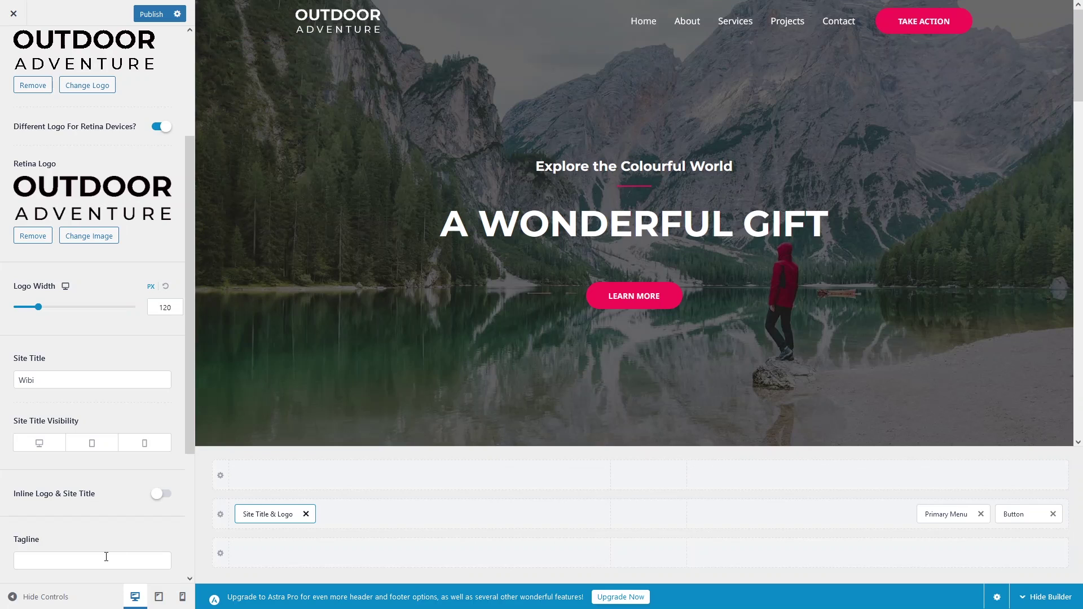
# Step: Remove the mobile logo, turn off the separate mobile logo, and reset the mobile logo width
pyautogui.click(182, 599)
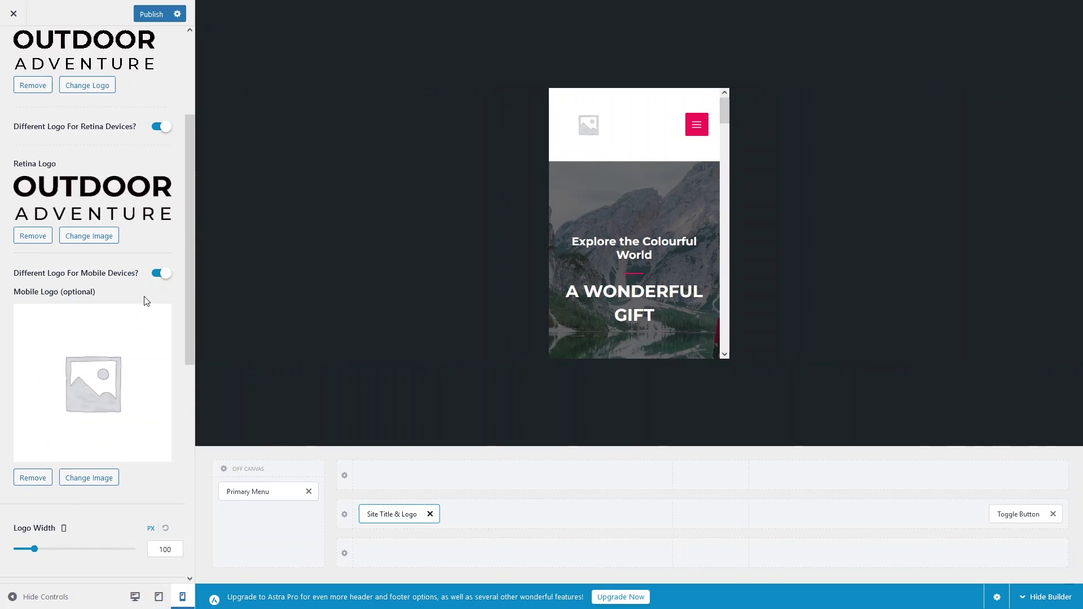
pyautogui.click(30, 484)
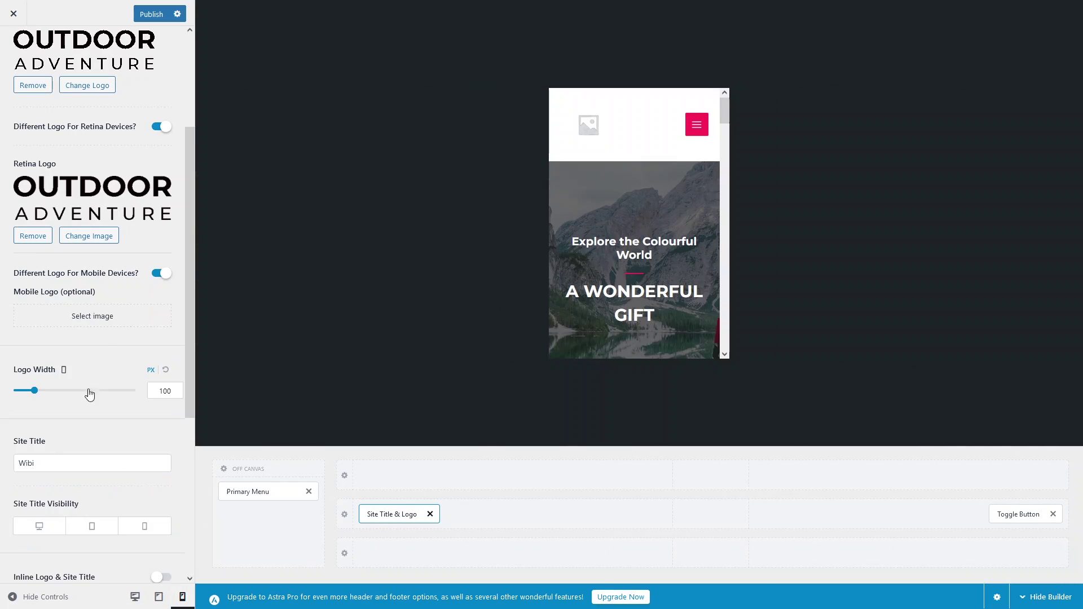
pyautogui.click(160, 274)
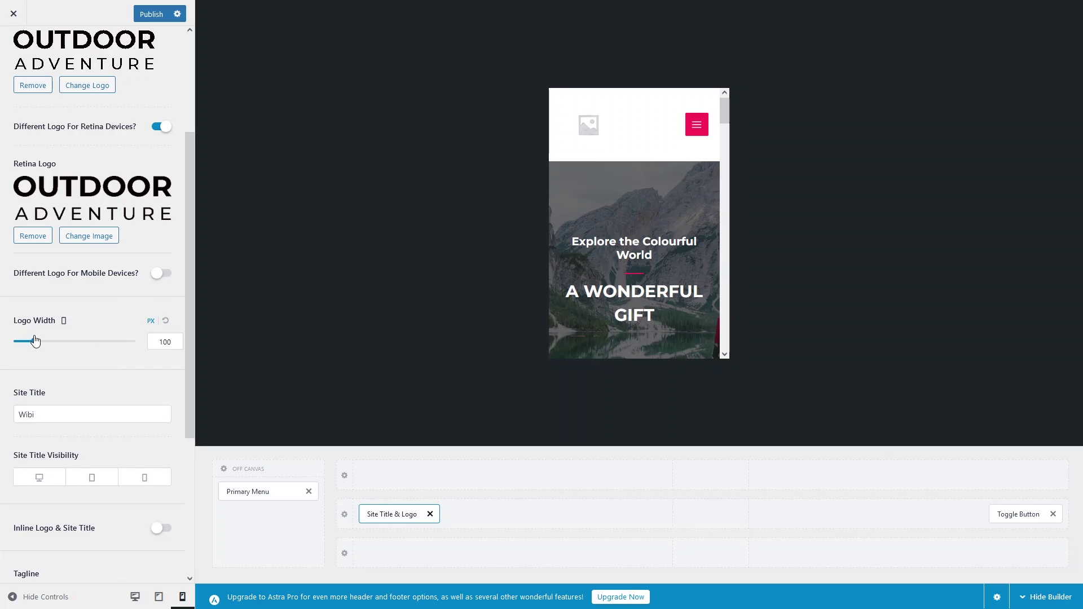
pyautogui.moveTo(35, 341)
pyautogui.mouseDown()
pyautogui.moveTo(76, 341)
pyautogui.moveTo(21, 342)
pyautogui.mouseUp()
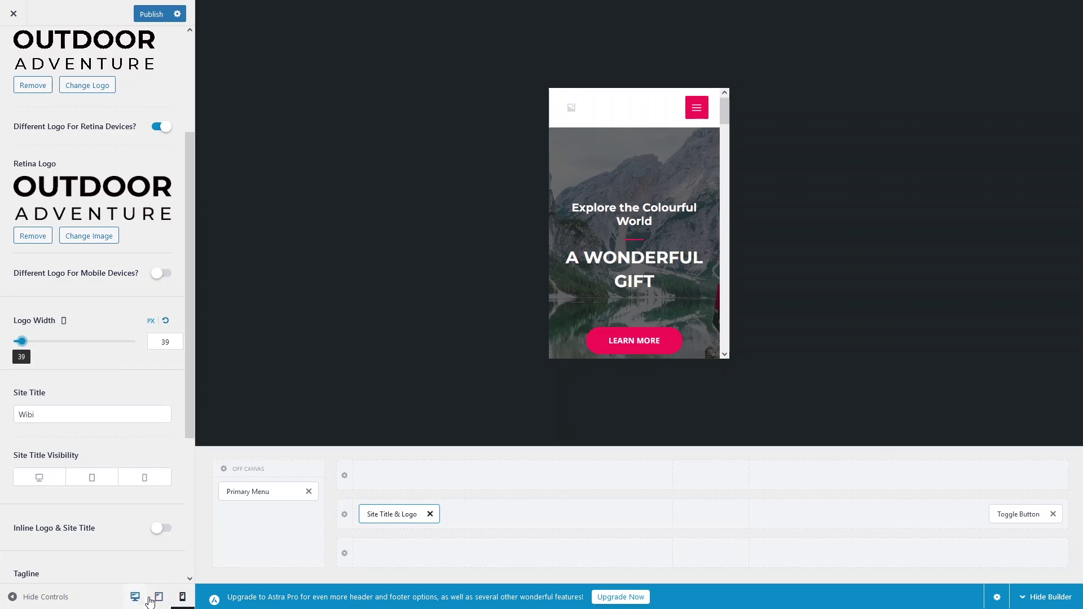
pyautogui.click(165, 320)
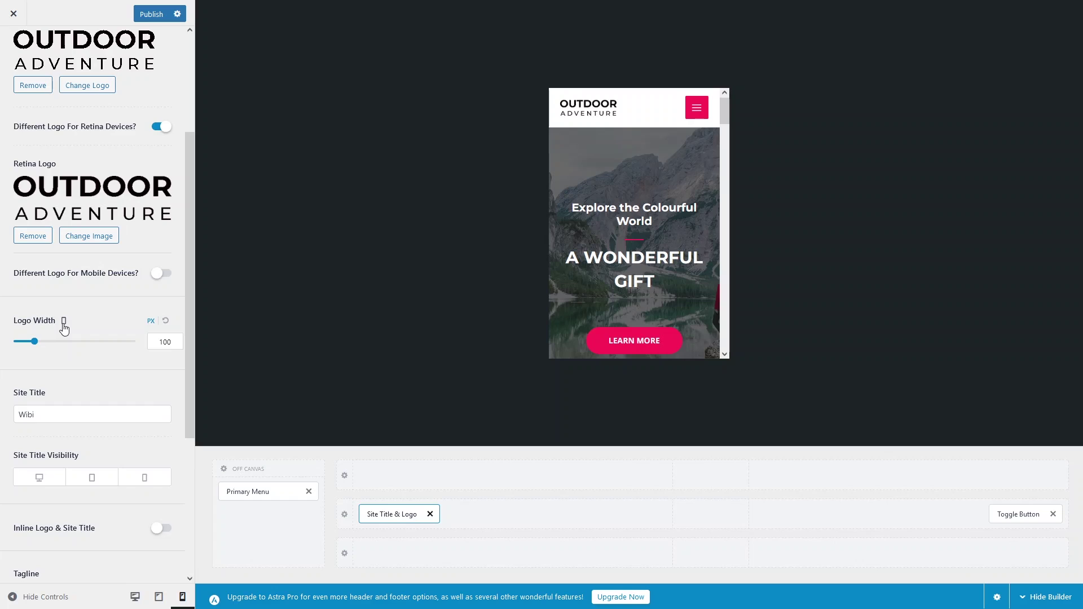
# Step: Try a 150 px mobile logo width and compare the desktop (120) and tablet widths
pyautogui.click(170, 337)
pyautogui.press('BackSpace')
pyautogui.write('5')
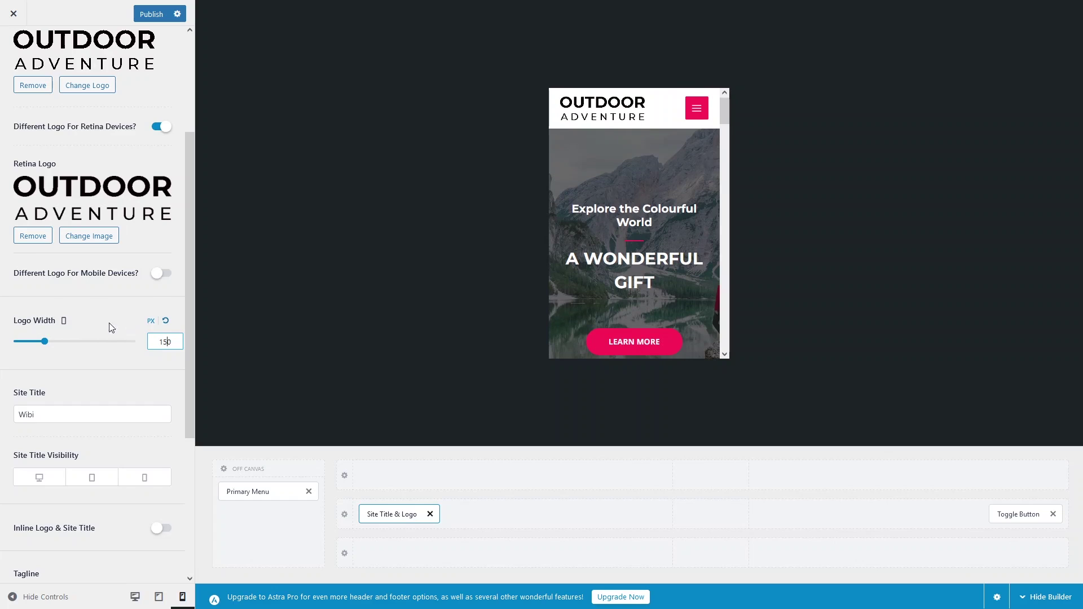
pyautogui.click(129, 603)
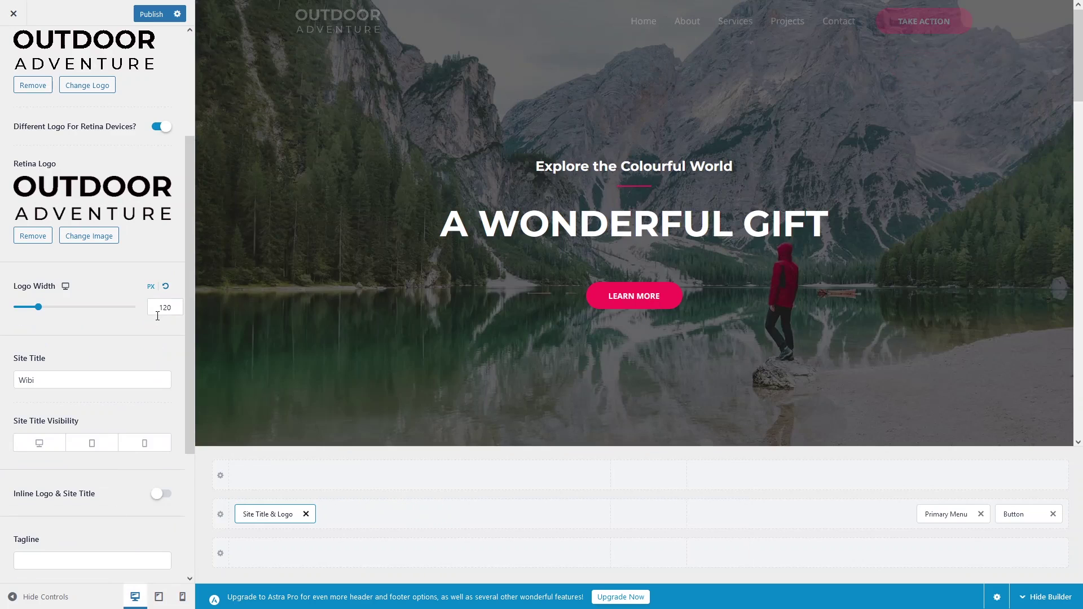
pyautogui.click(167, 315)
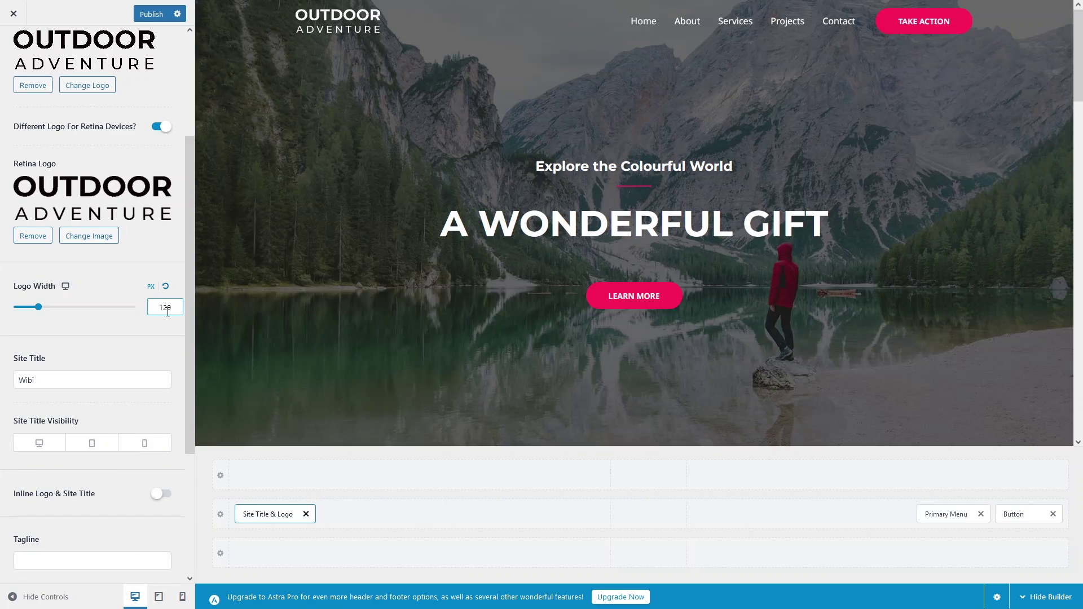
pyautogui.click(158, 597)
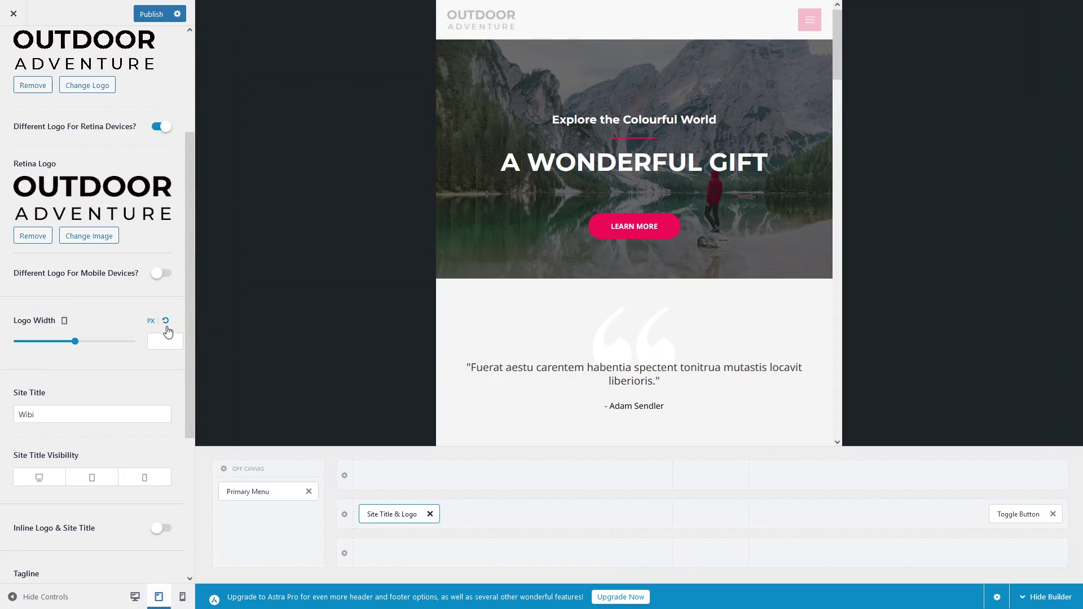
pyautogui.click(176, 336)
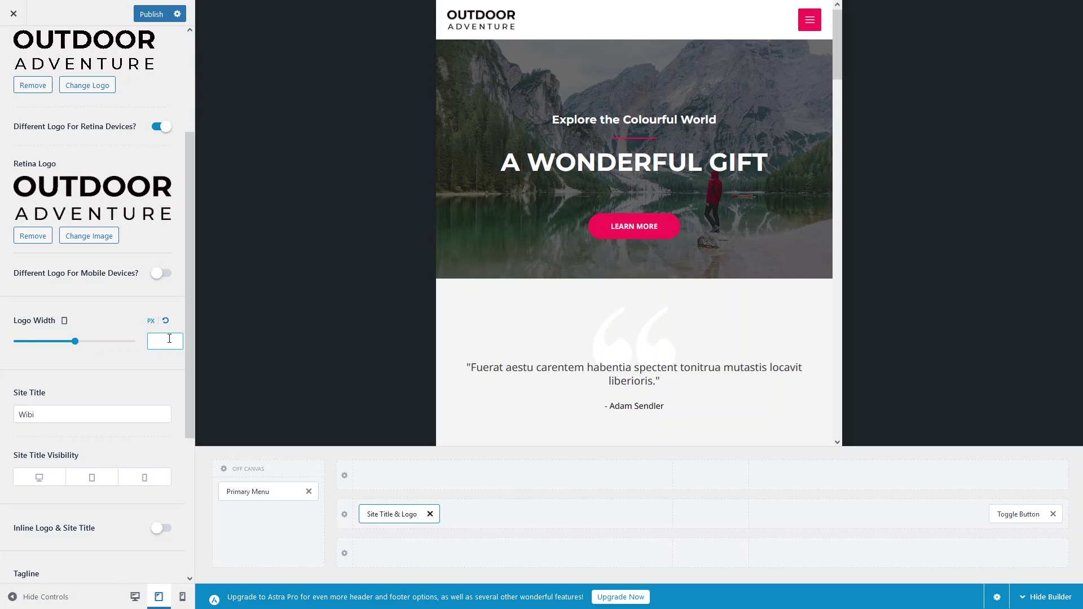
# Step: Set the mobile Logo Width to 100 px
pyautogui.click(182, 596)
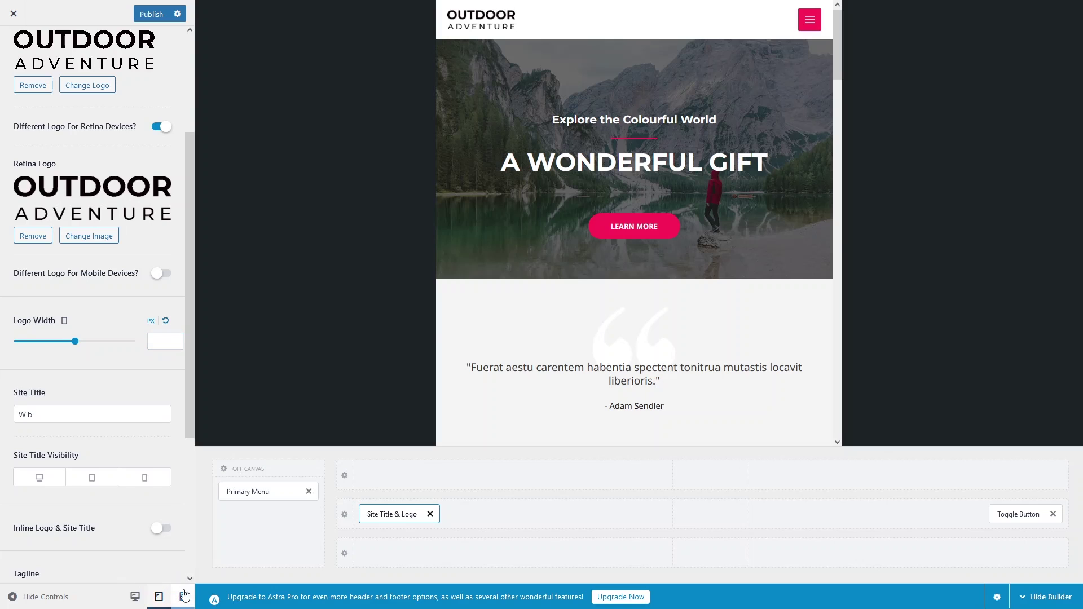
pyautogui.click(177, 340)
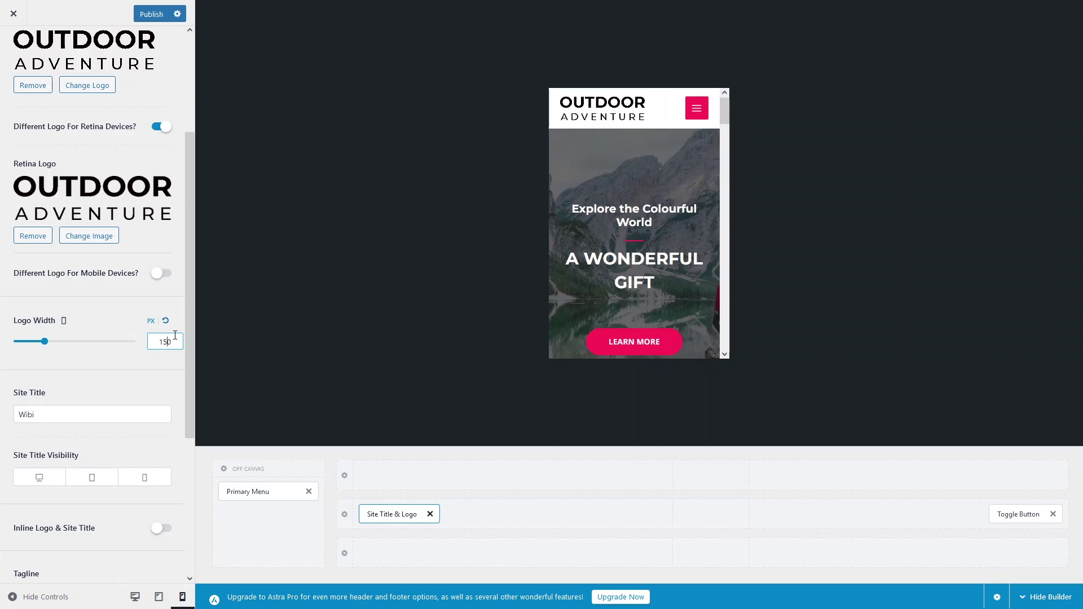
pyautogui.hotkey('ctrl', 'a')
pyautogui.write('100')
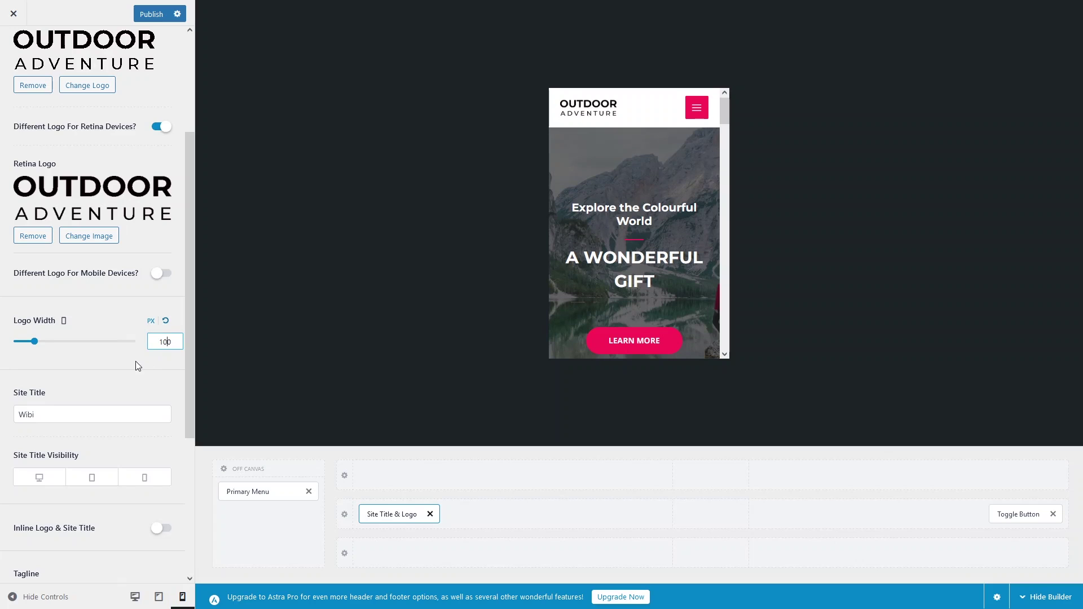
pyautogui.click(201, 328)
pyautogui.scroll(1, 174, 318)
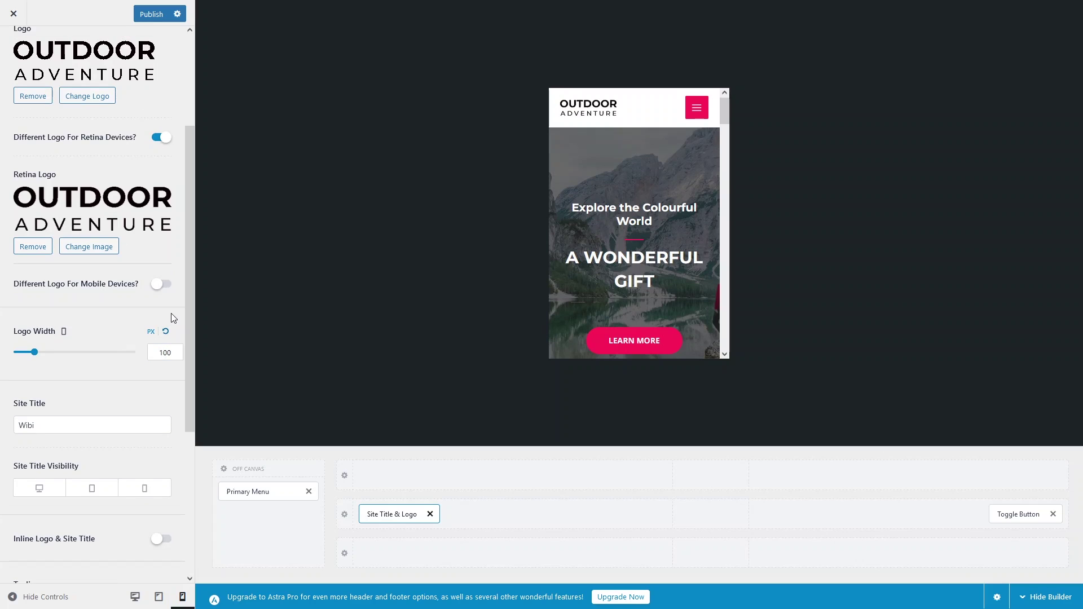
pyautogui.moveTo(190, 299); pyautogui.dragTo(182, 459)
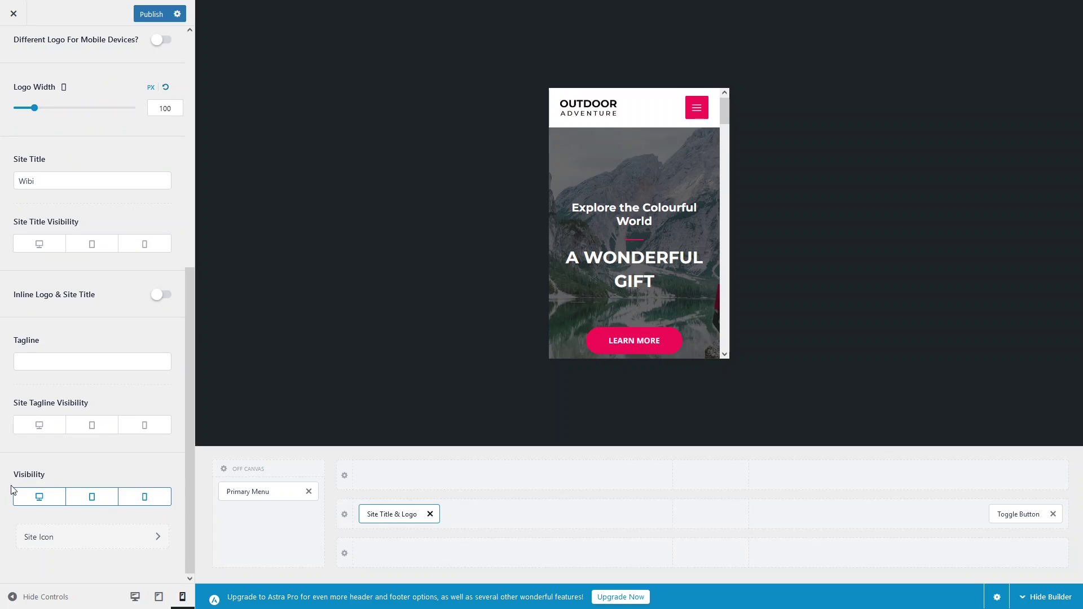
pyautogui.click(134, 502)
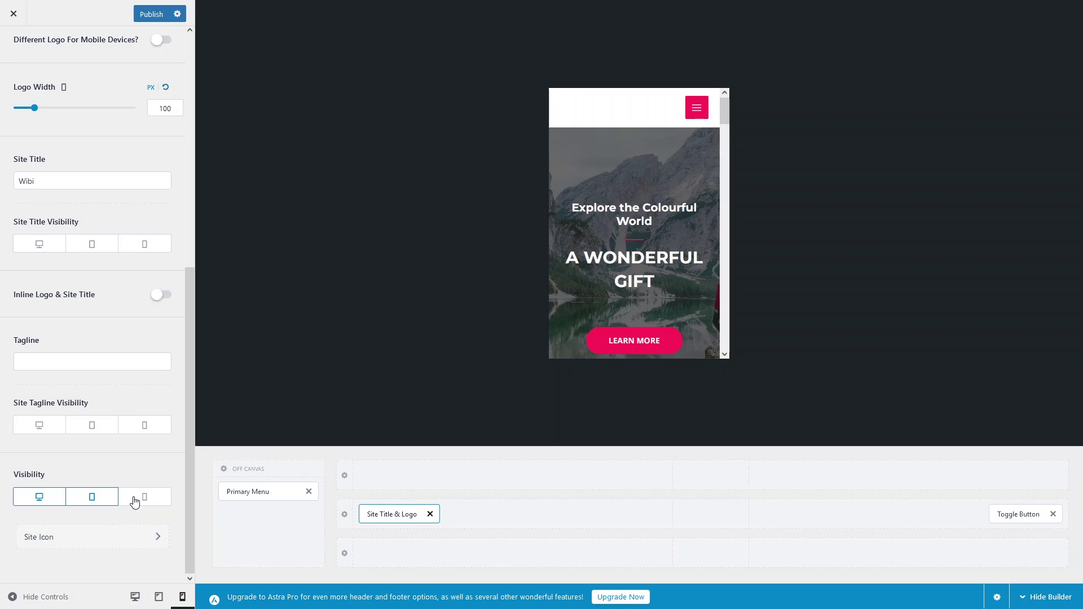
pyautogui.click(135, 596)
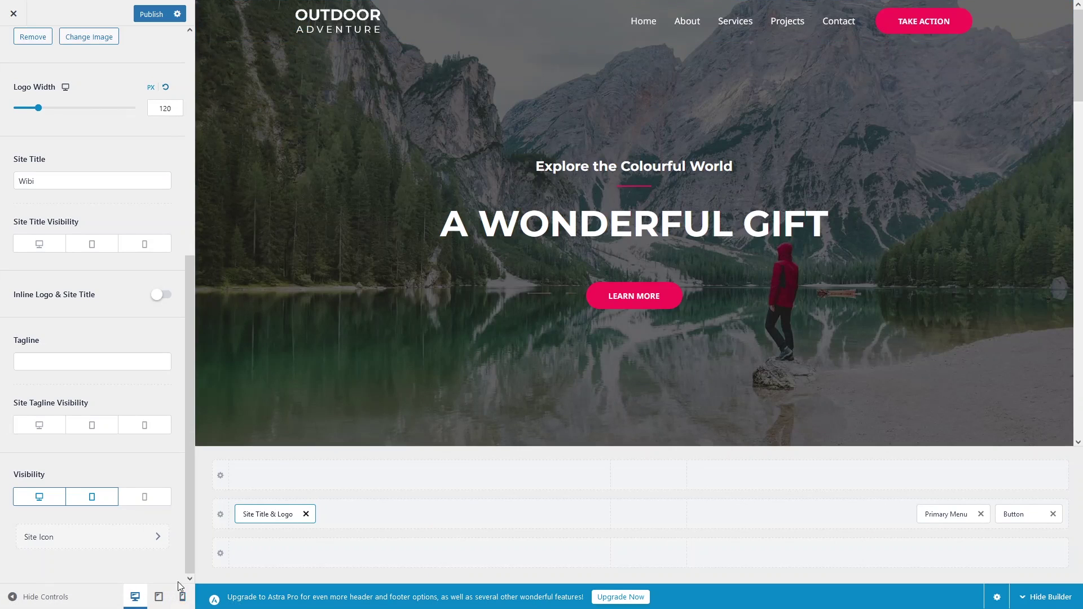
pyautogui.click(181, 596)
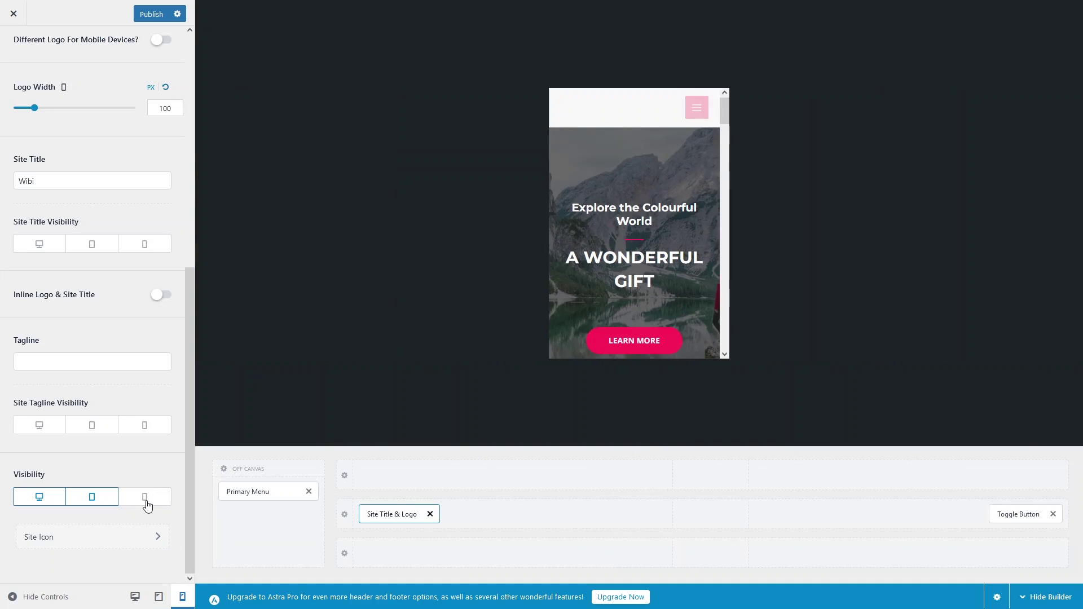
pyautogui.click(145, 498)
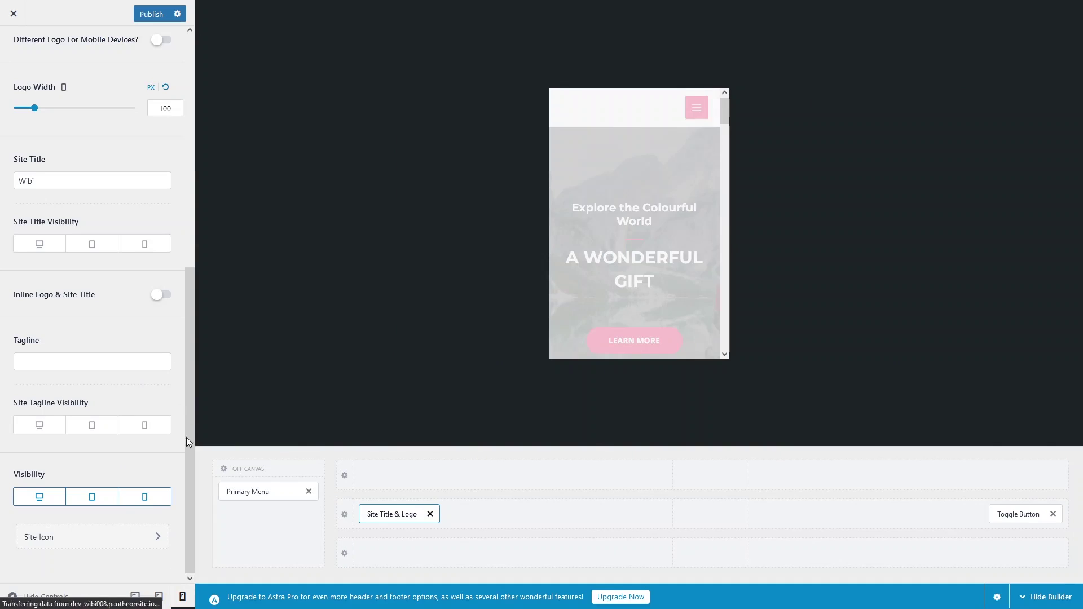
pyautogui.moveTo(186, 438); pyautogui.dragTo(211, 173)
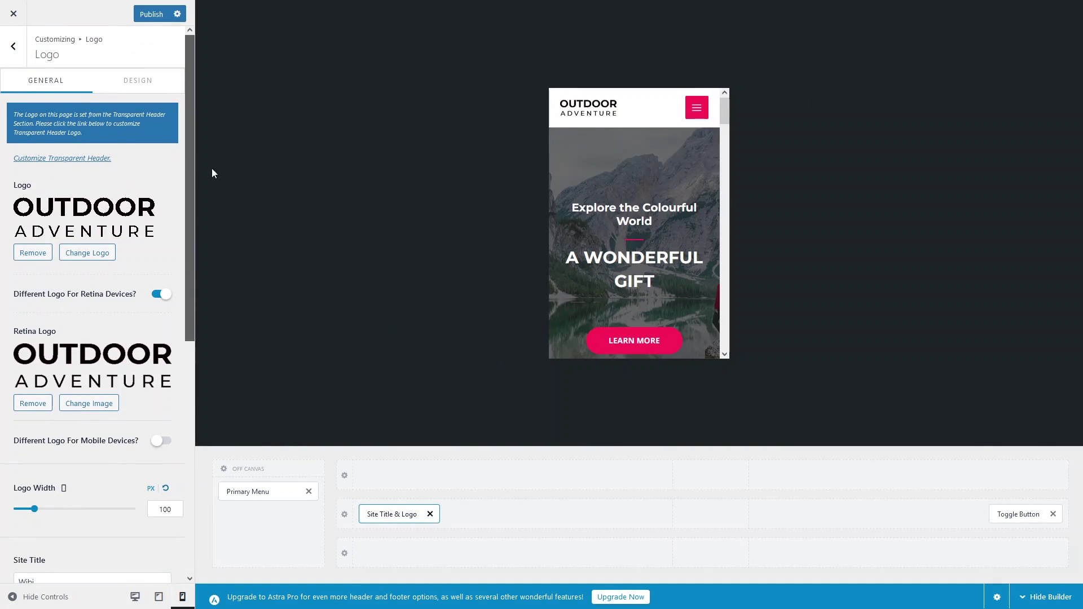
# Step: Give the Toggle Button a linked 10 px Border Radius on all four corners
pyautogui.click(13, 47)
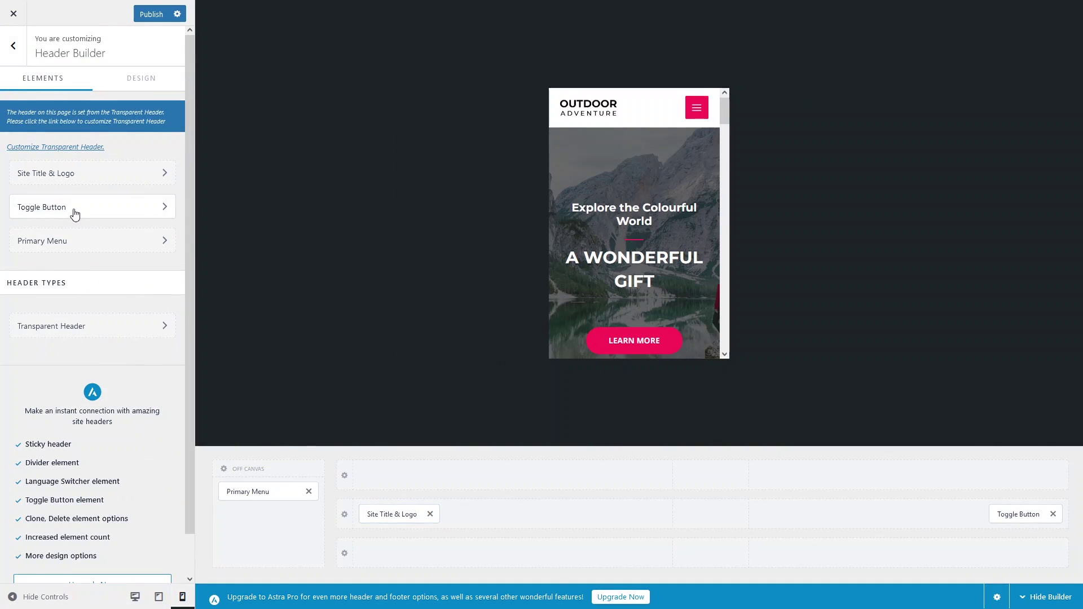
pyautogui.click(103, 214)
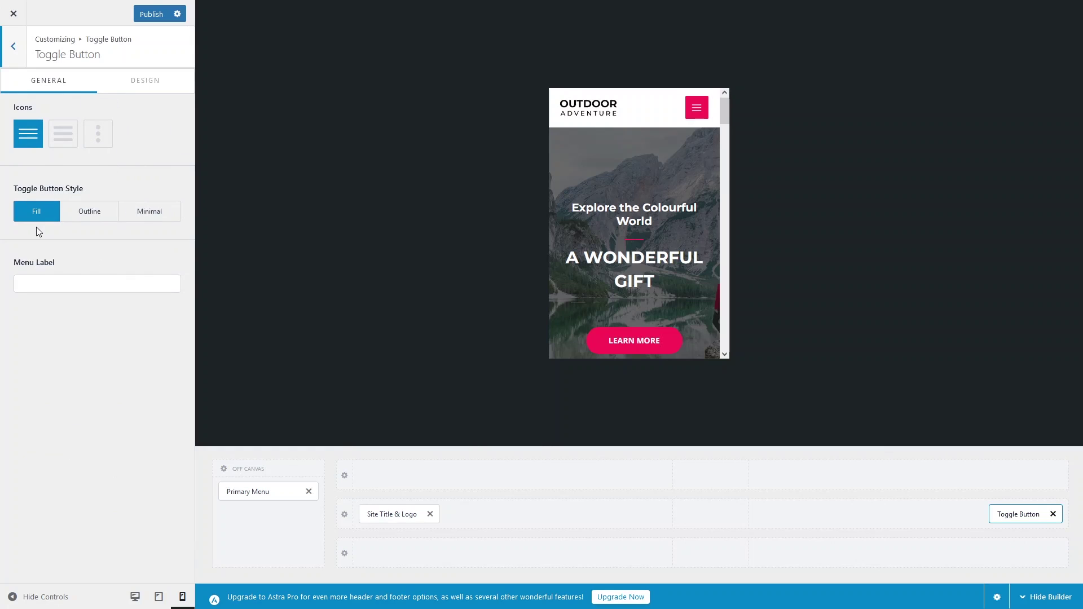
pyautogui.click(143, 86)
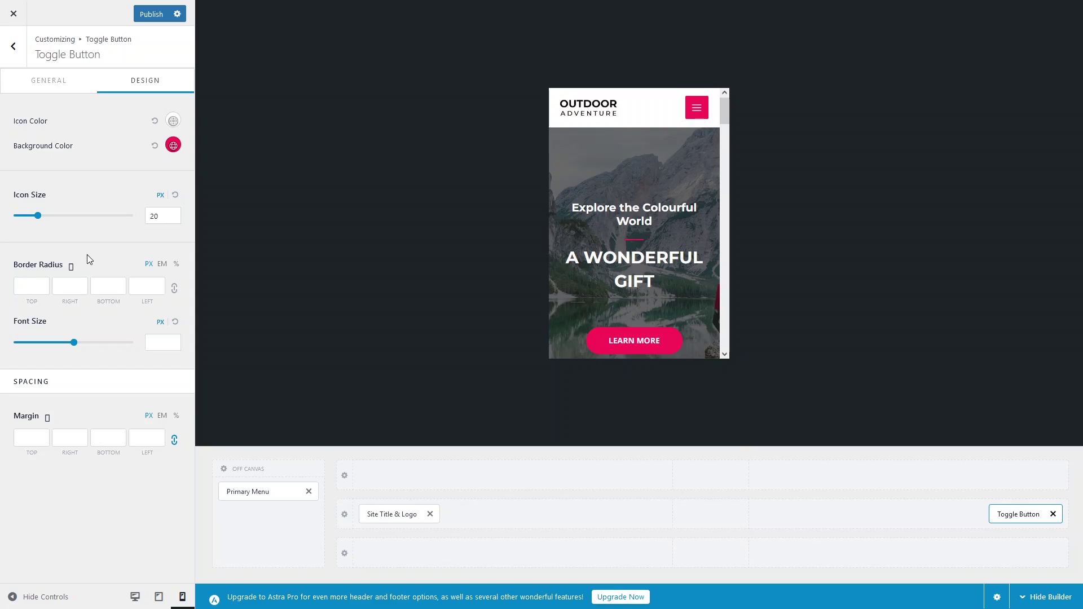
pyautogui.click(37, 283)
pyautogui.write('10')
pyautogui.click(174, 288)
pyautogui.click(71, 282)
pyautogui.write('10')
pyautogui.click(134, 597)
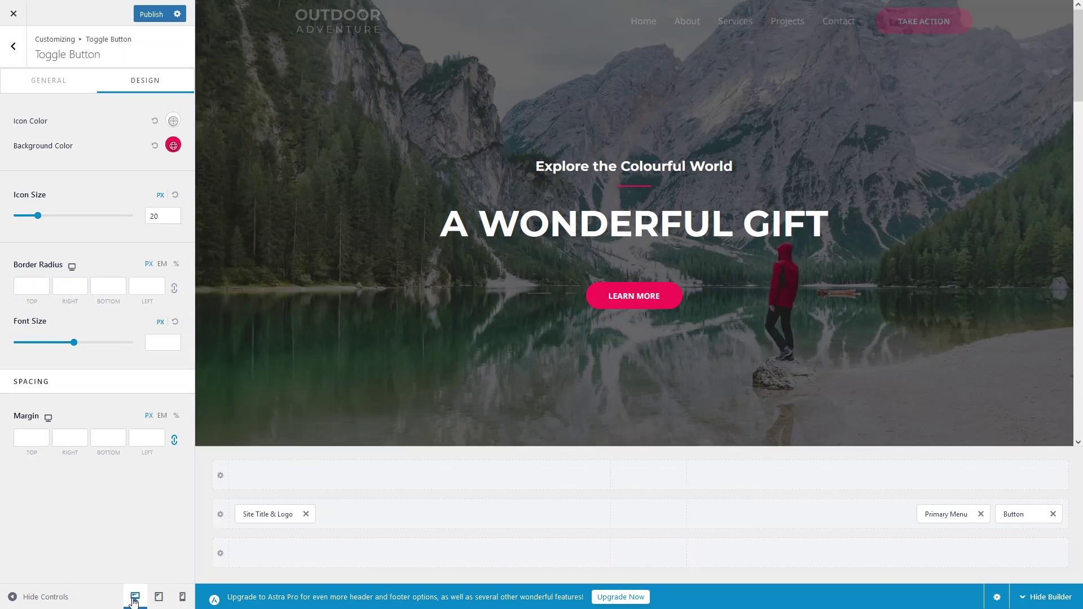
# Step: Open the Primary Menu's Design tab and review its Menu Color and Spacing at mobile size
pyautogui.click(12, 47)
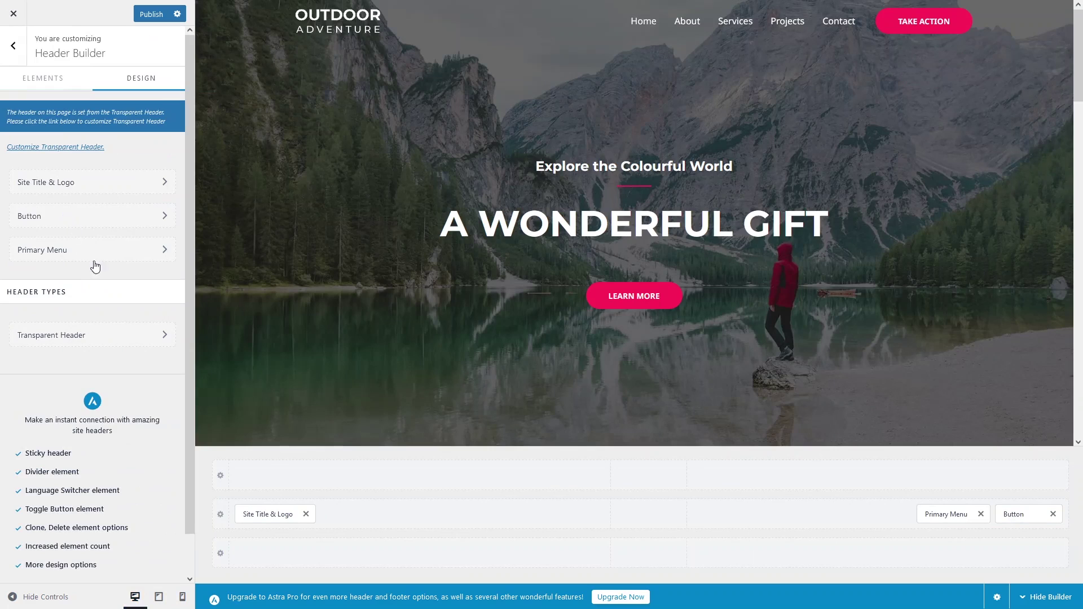
pyautogui.click(84, 249)
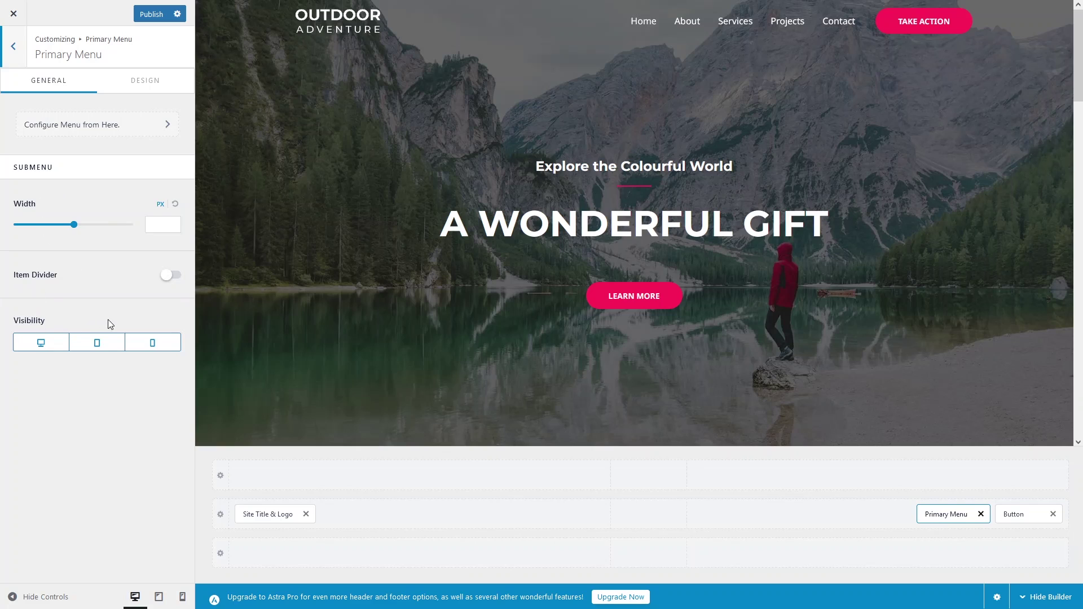
pyautogui.click(156, 89)
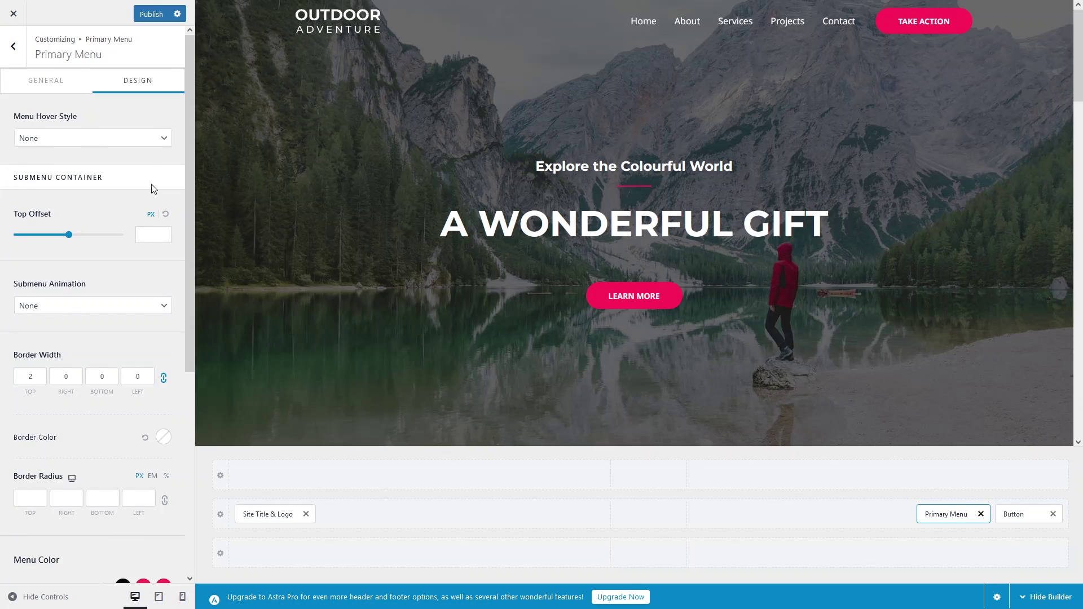
pyautogui.moveTo(185, 148); pyautogui.dragTo(182, 406)
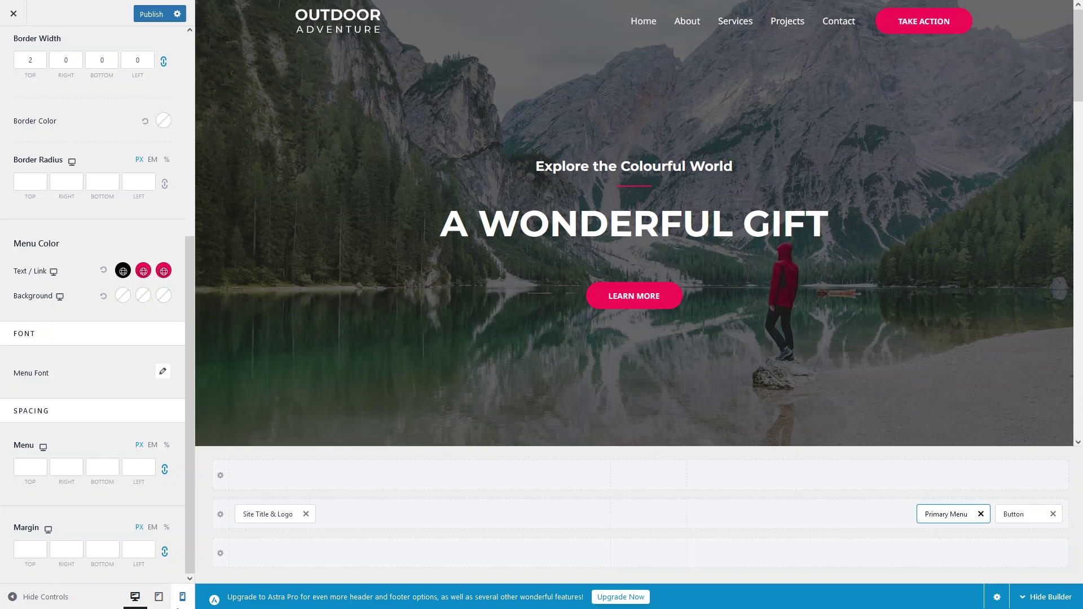
pyautogui.click(180, 605)
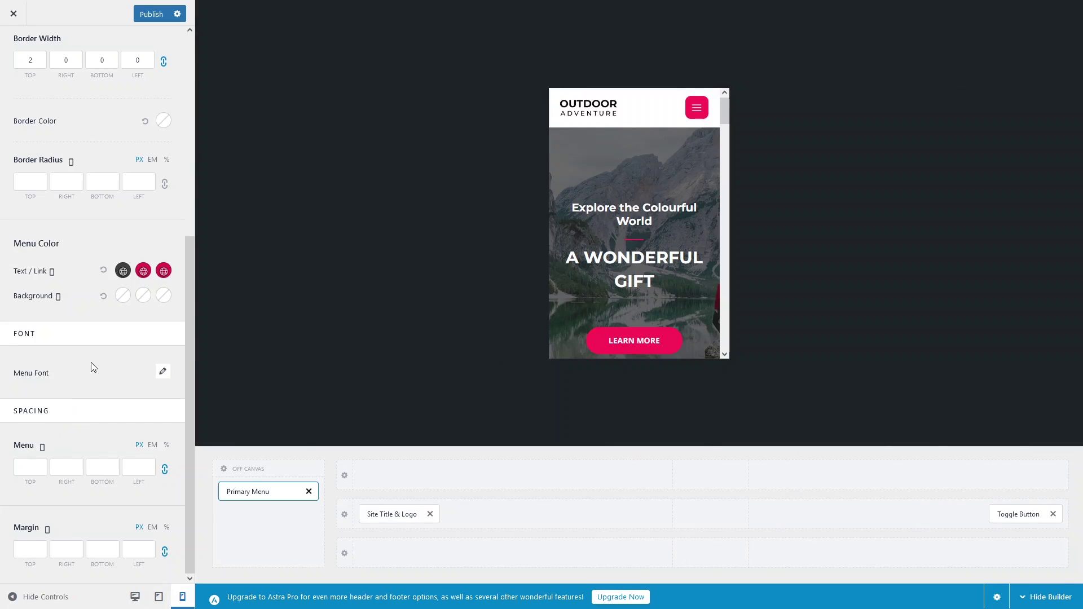
pyautogui.click(25, 461)
pyautogui.click(78, 459)
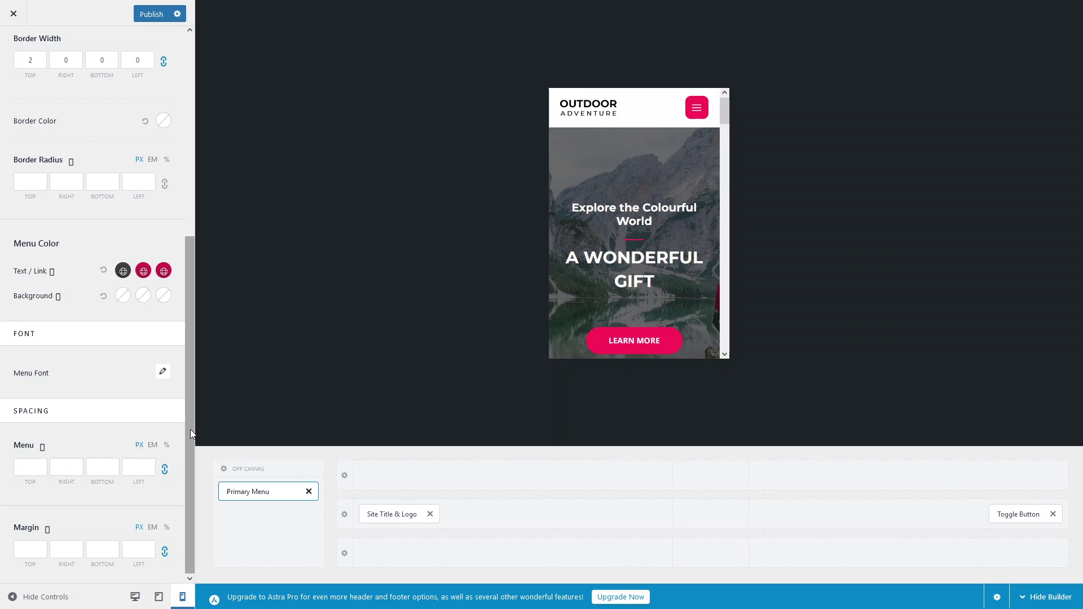
pyautogui.moveTo(189, 428); pyautogui.dragTo(182, 450)
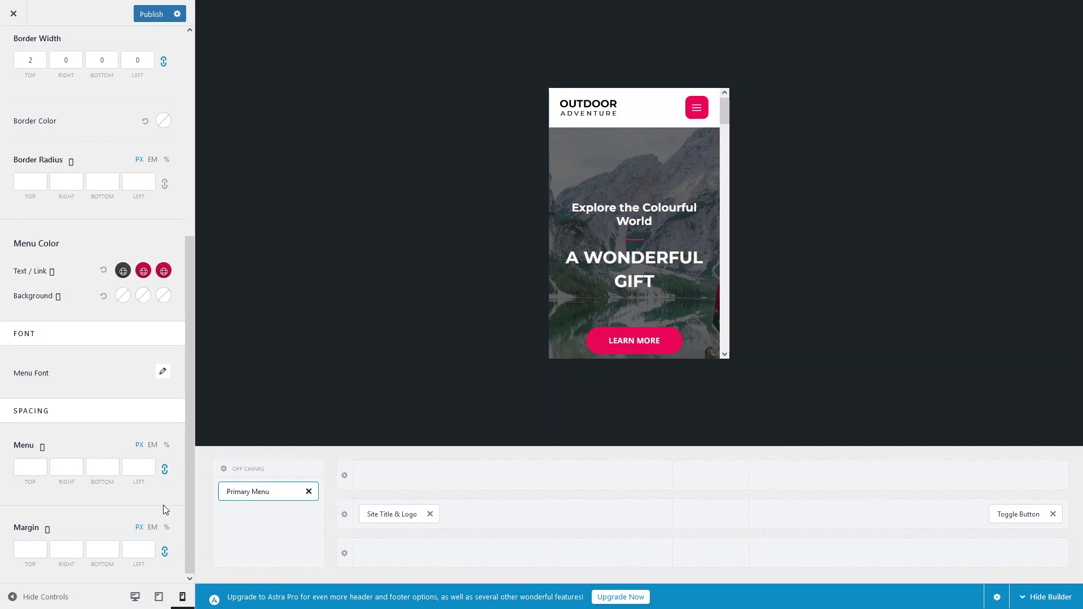
pyautogui.scroll(3, 158, 375)
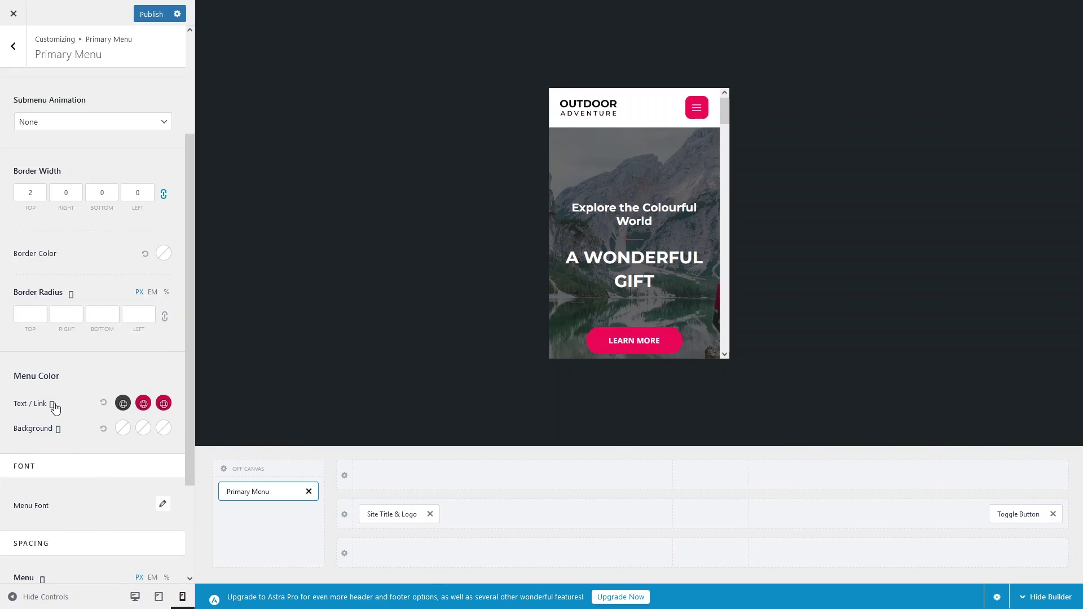
pyautogui.moveTo(189, 366); pyautogui.dragTo(199, 310)
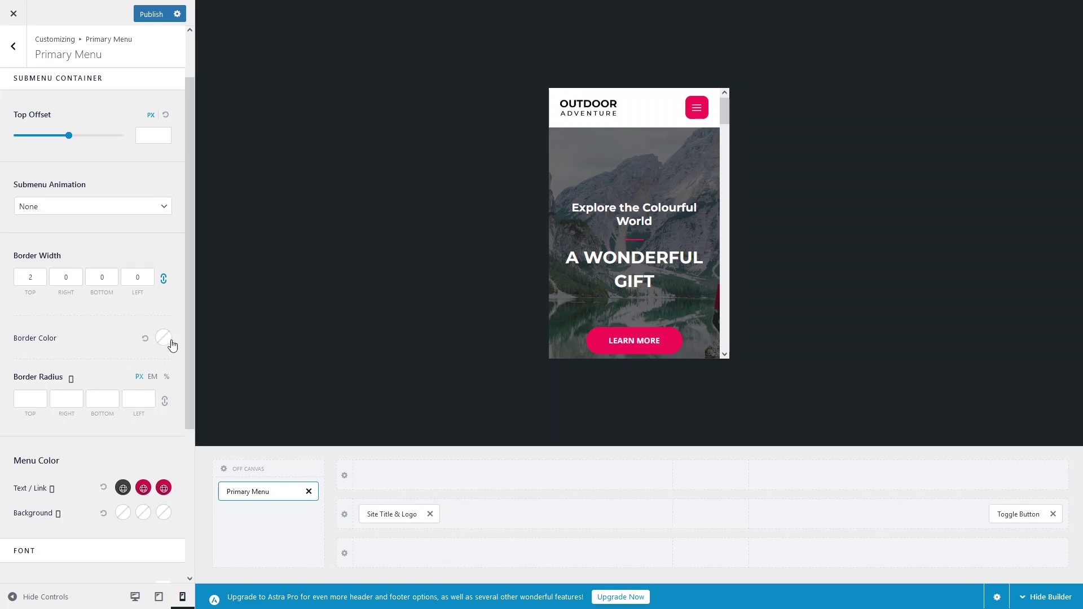
pyautogui.scroll(2, 194, 346)
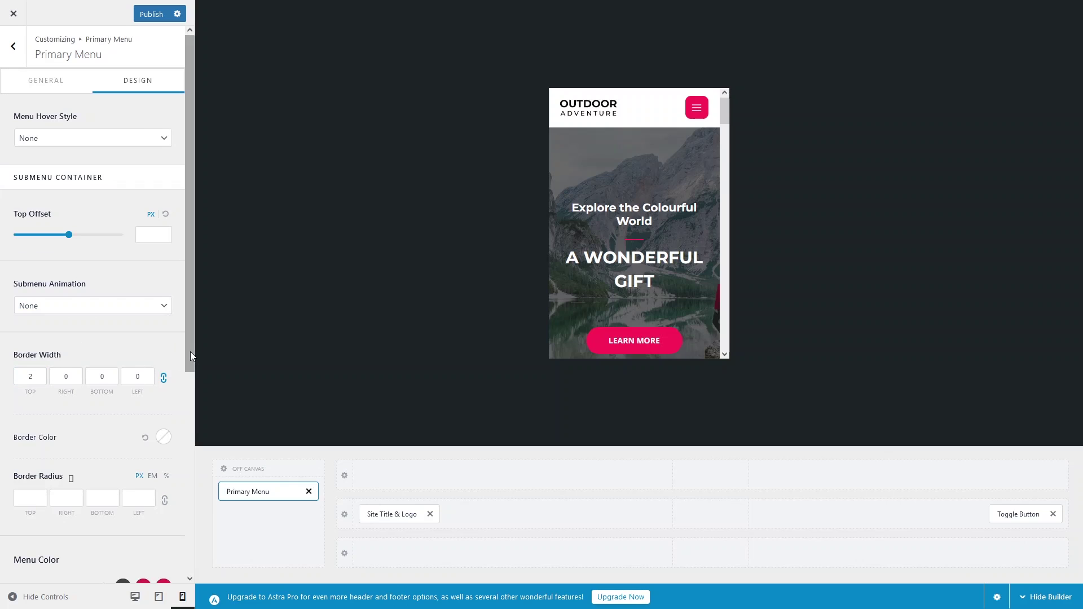
# Step: Check the Primary Menu's General settings and the mobile menu, then go back to Header Builder
pyautogui.click(48, 84)
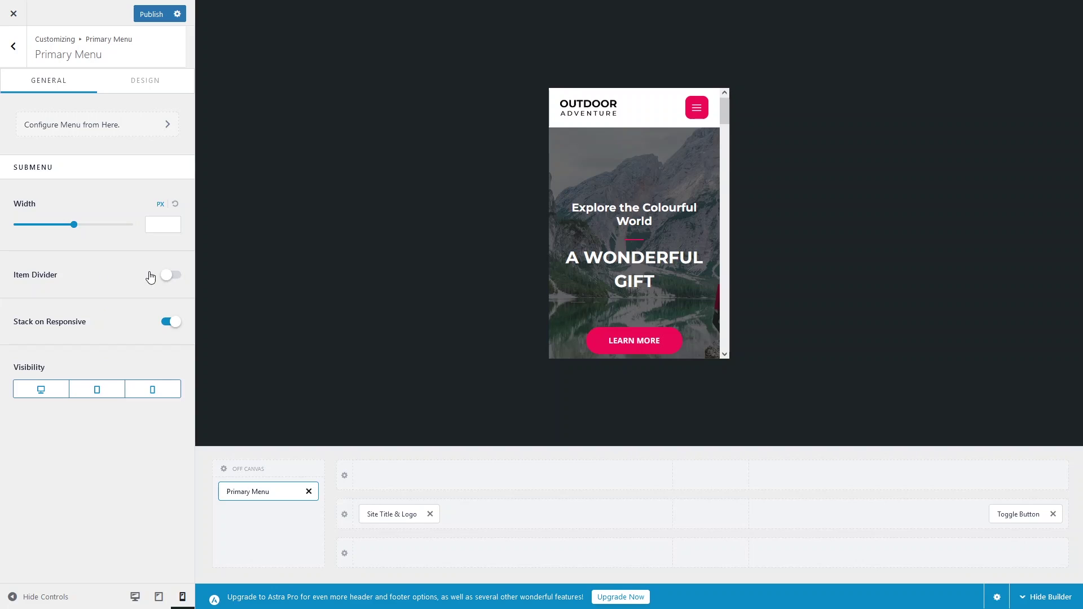
pyautogui.click(697, 107)
pyautogui.click(15, 49)
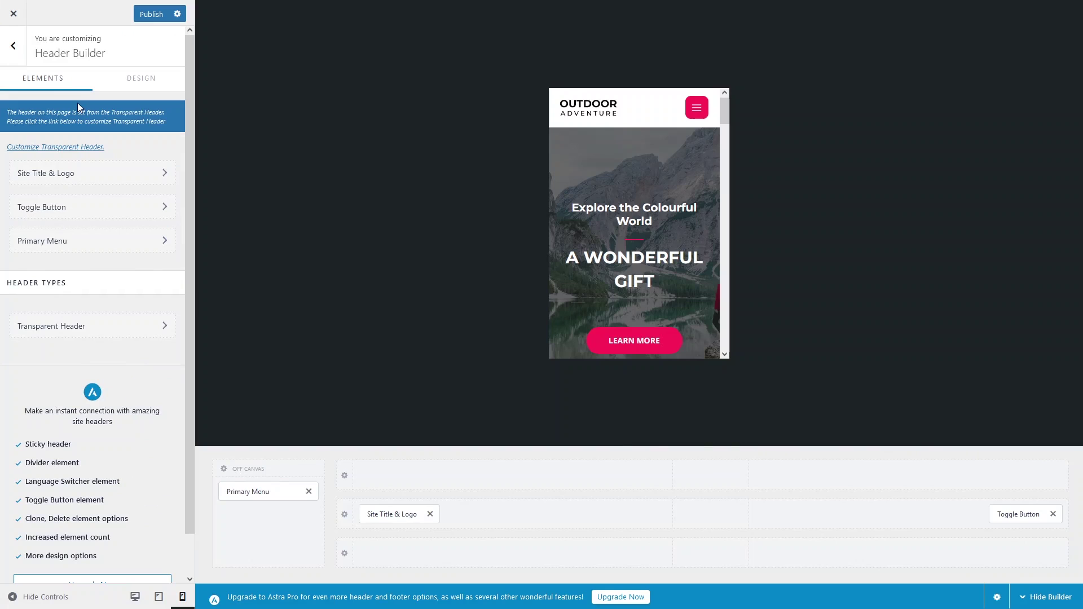
# Step: Set the Breadcrumb Header Position to Inside and show its Design settings
pyautogui.click(13, 48)
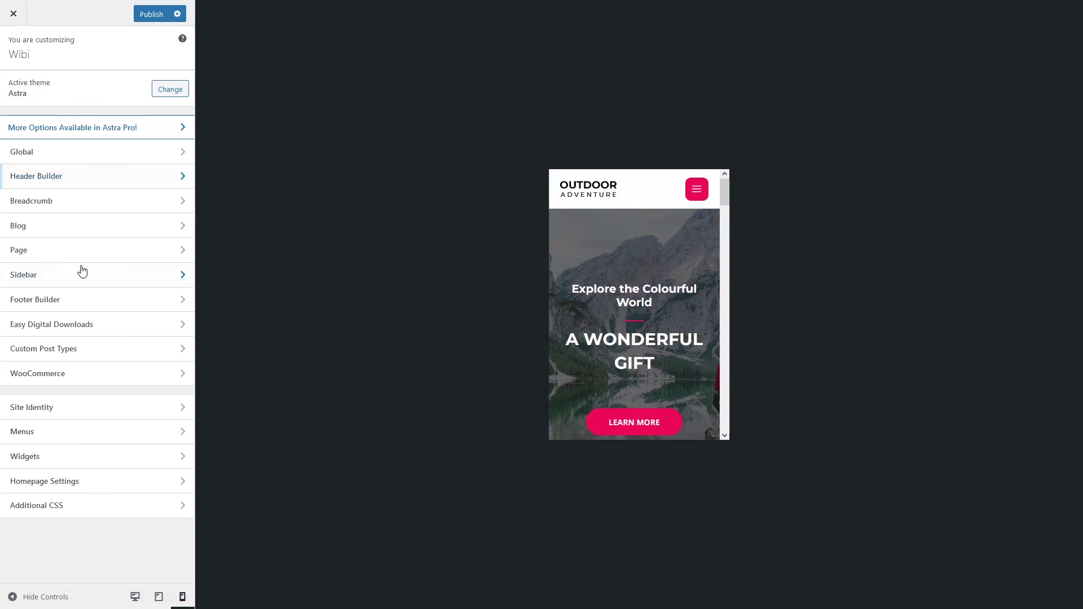
pyautogui.click(91, 206)
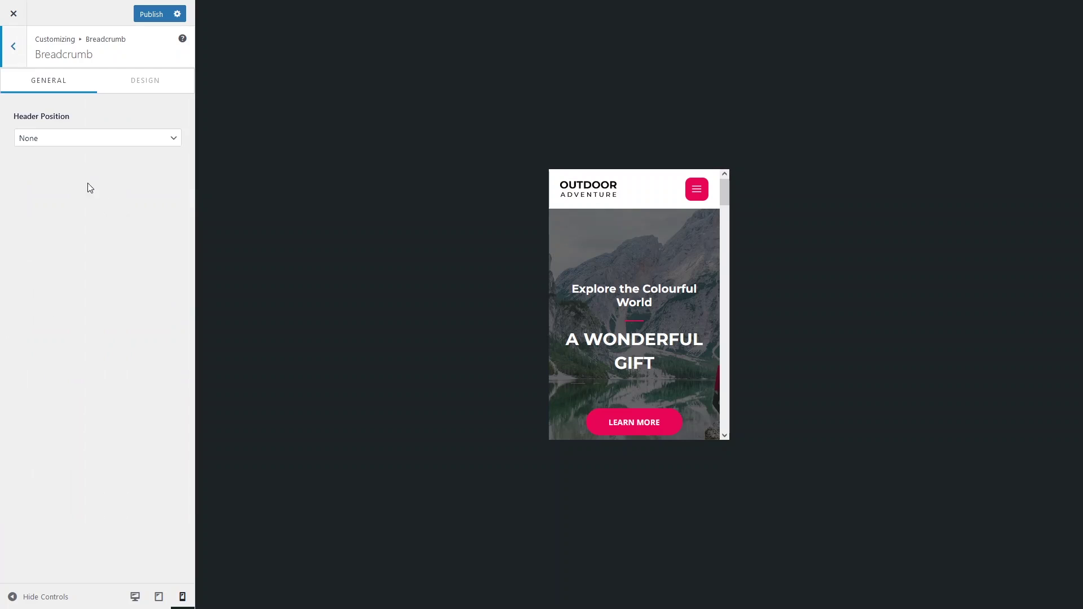
pyautogui.click(108, 145)
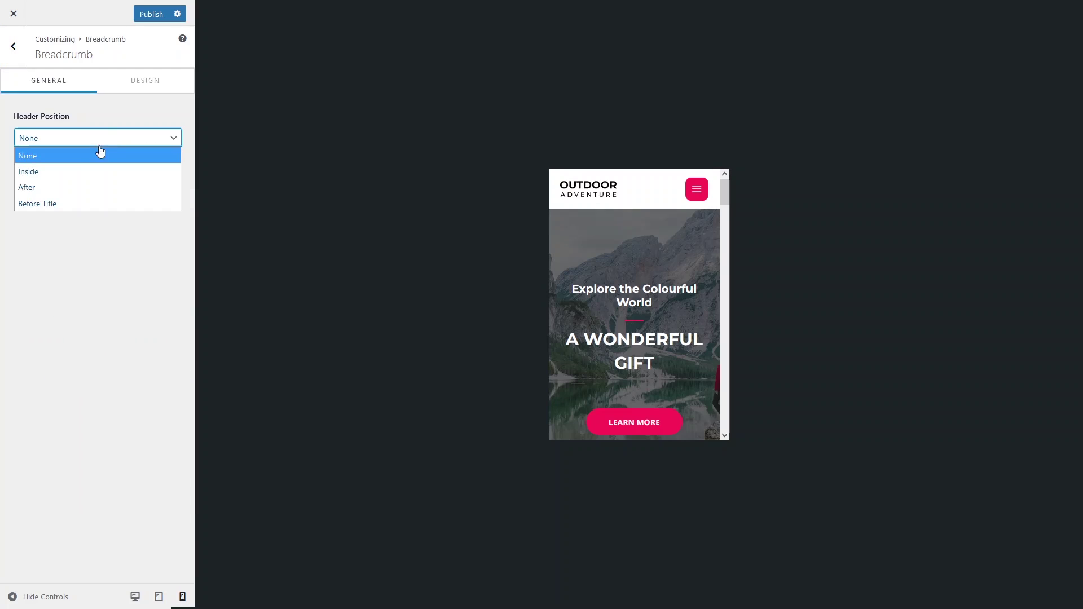
pyautogui.click(76, 172)
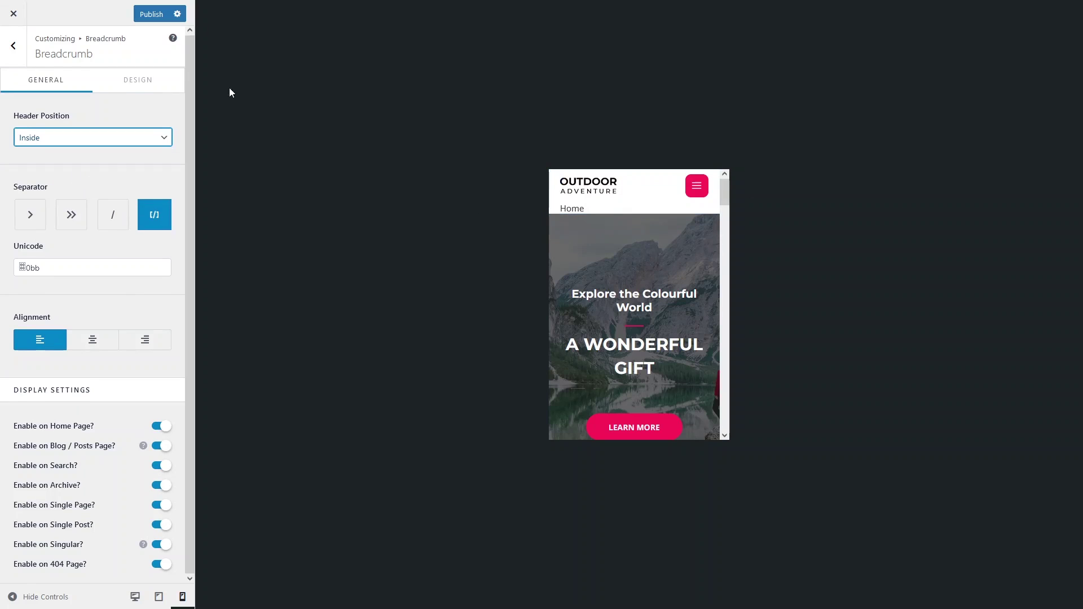
pyautogui.click(124, 81)
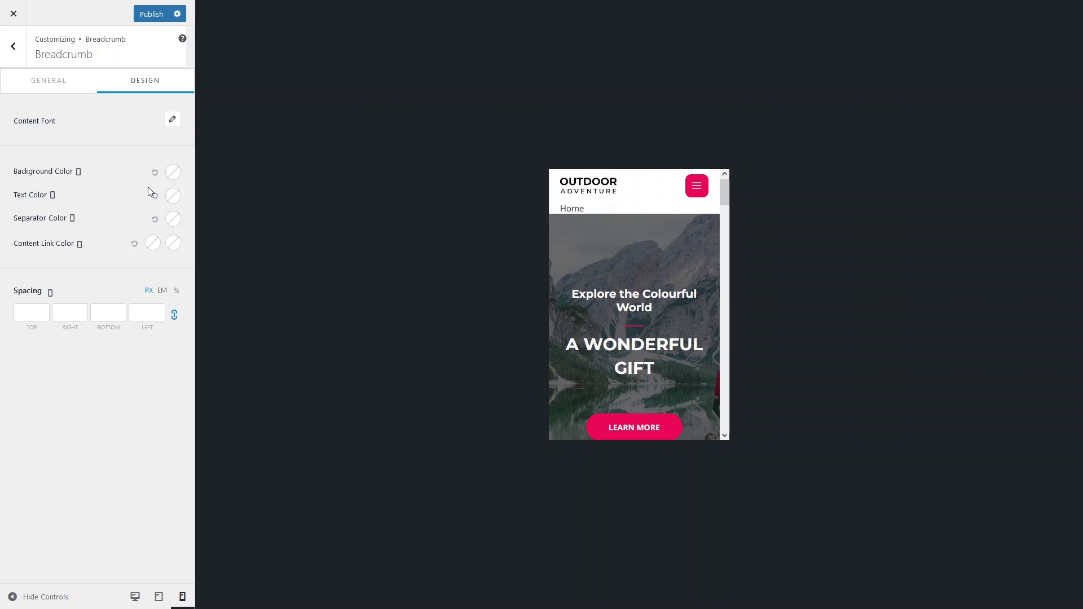
# Step: Give the header breadcrumb a black background and light grey ECECEC text
pyautogui.click(175, 173)
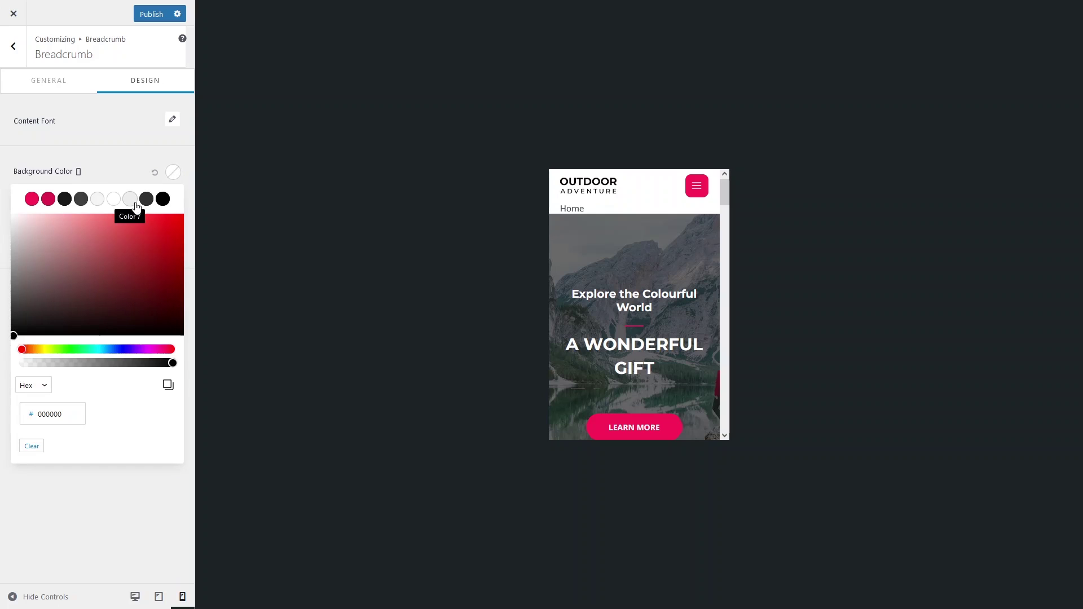
pyautogui.click(163, 201)
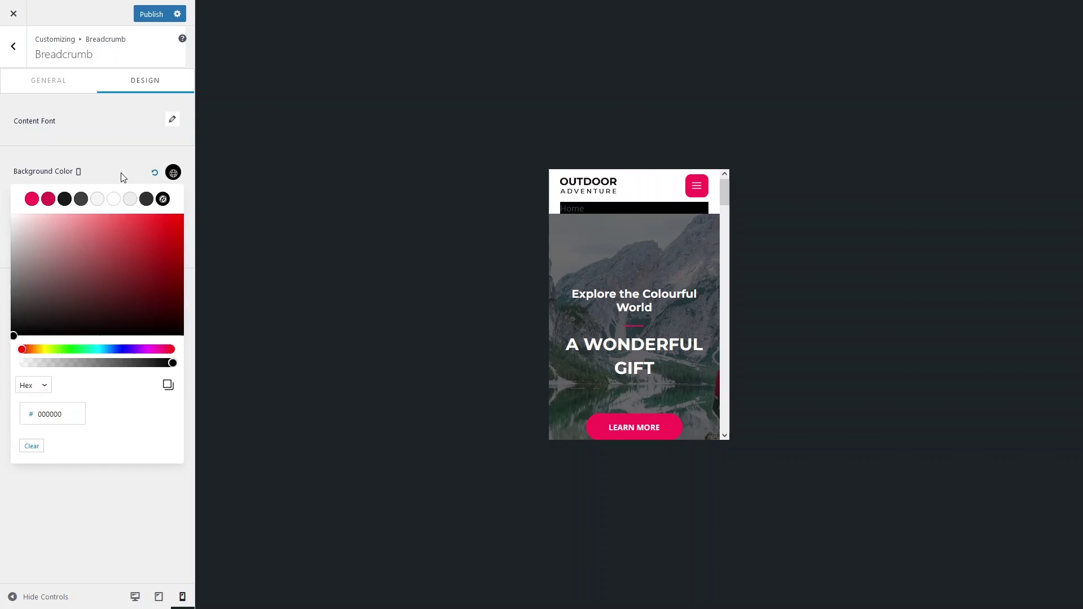
pyautogui.click(131, 179)
pyautogui.click(176, 195)
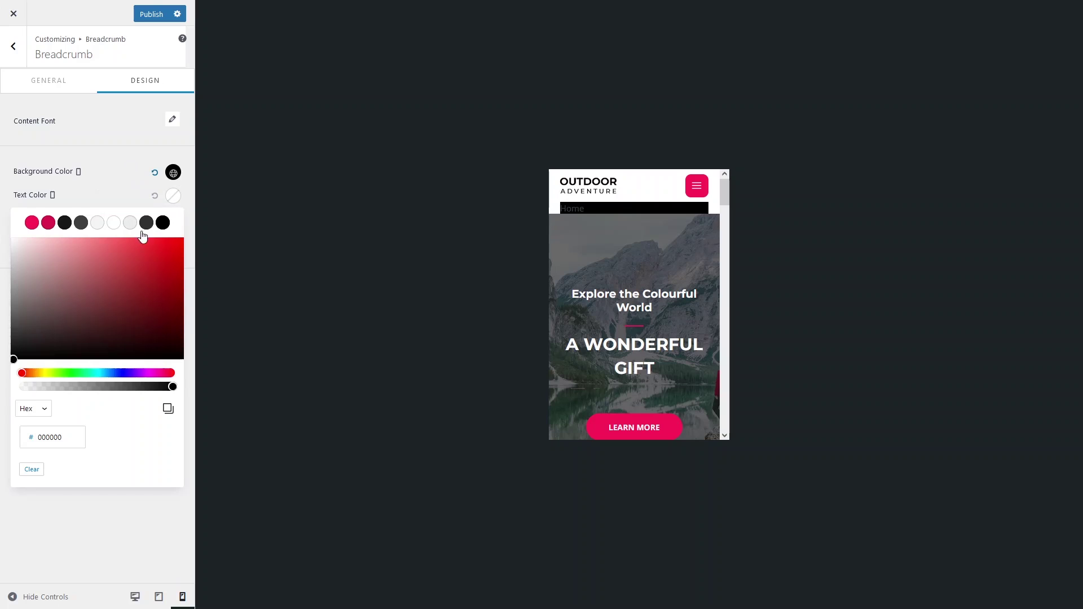
pyautogui.click(114, 223)
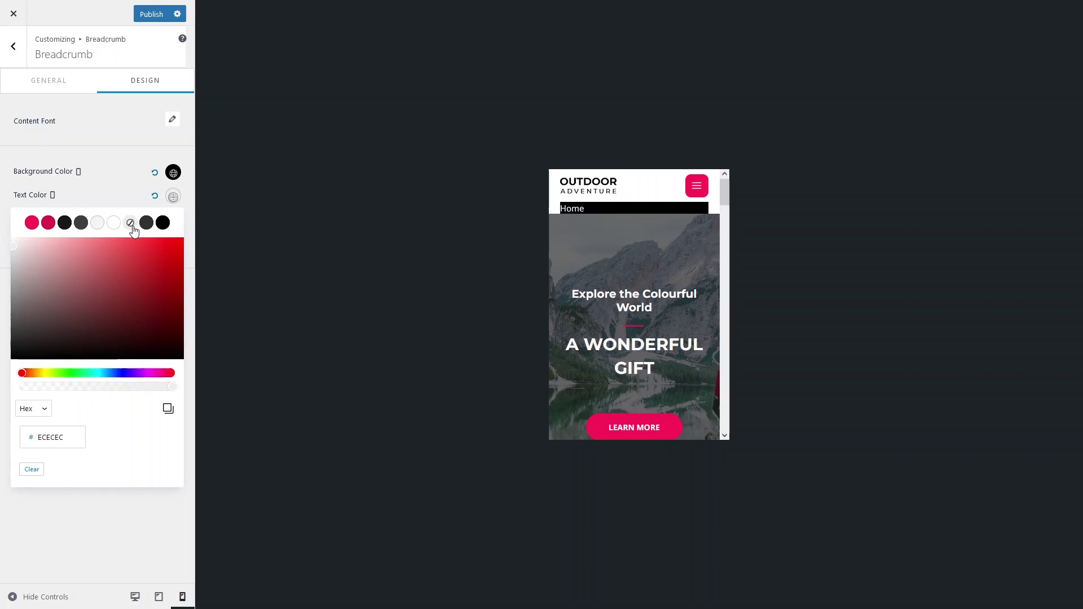
pyautogui.click(121, 188)
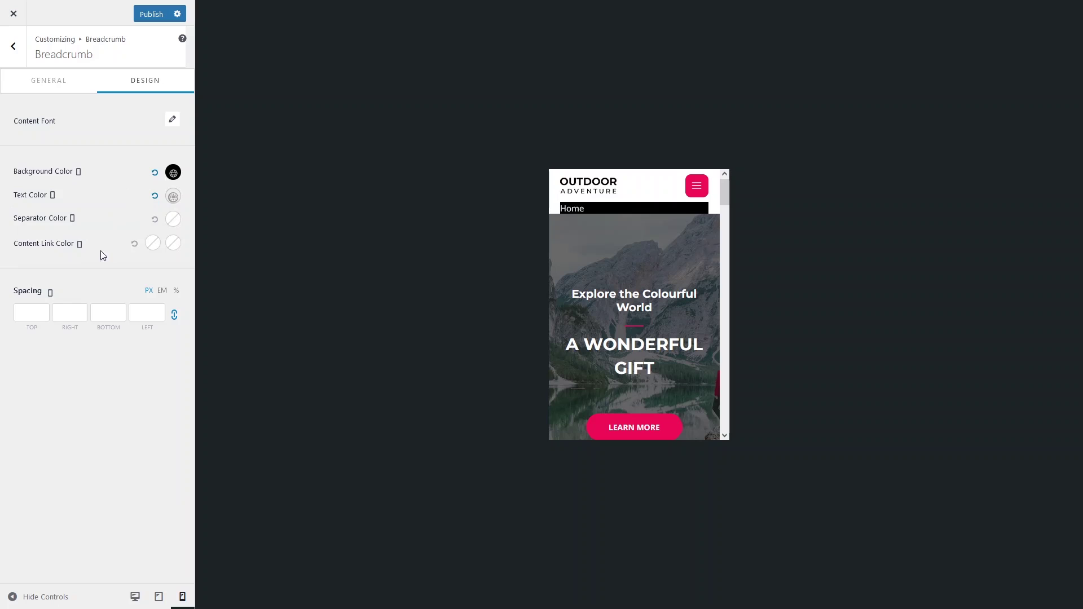
# Step: Set the breadcrumb separator colour to ECECEC and preview at desktop width
pyautogui.click(173, 224)
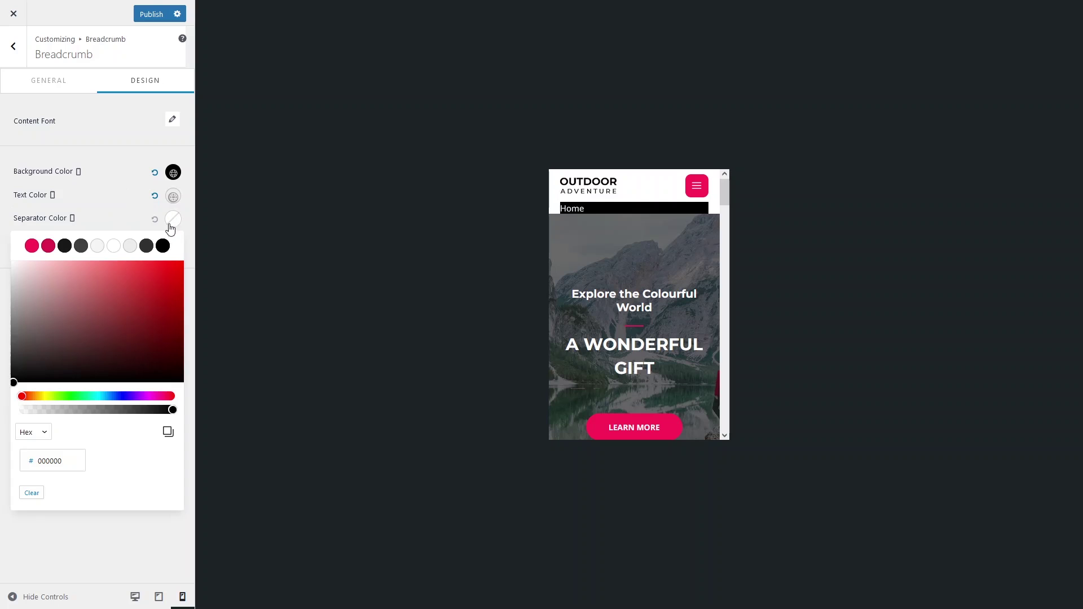
pyautogui.click(115, 248)
pyautogui.click(130, 246)
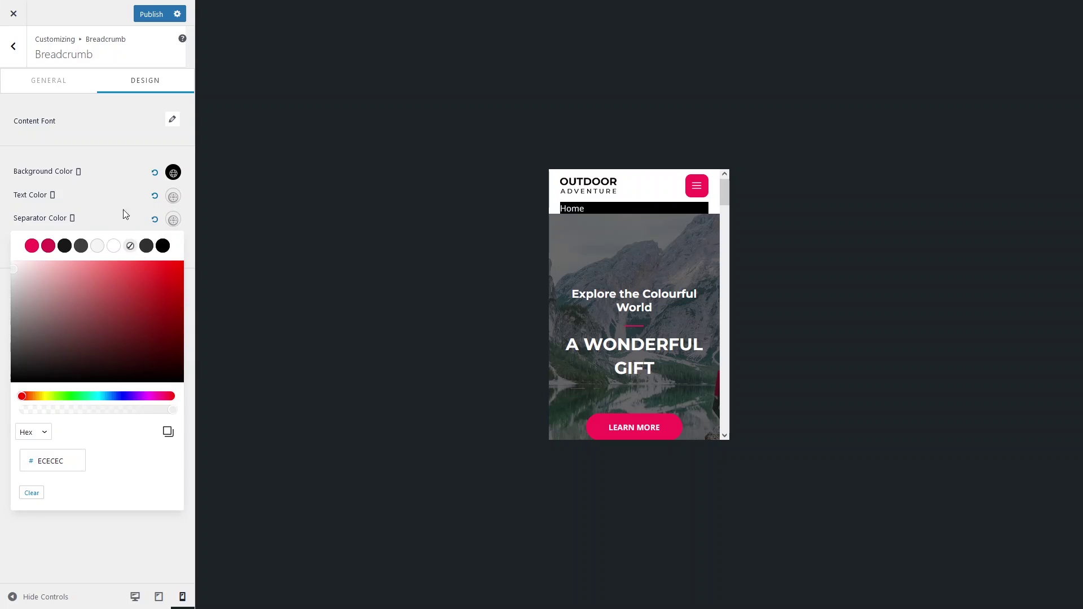
pyautogui.click(115, 219)
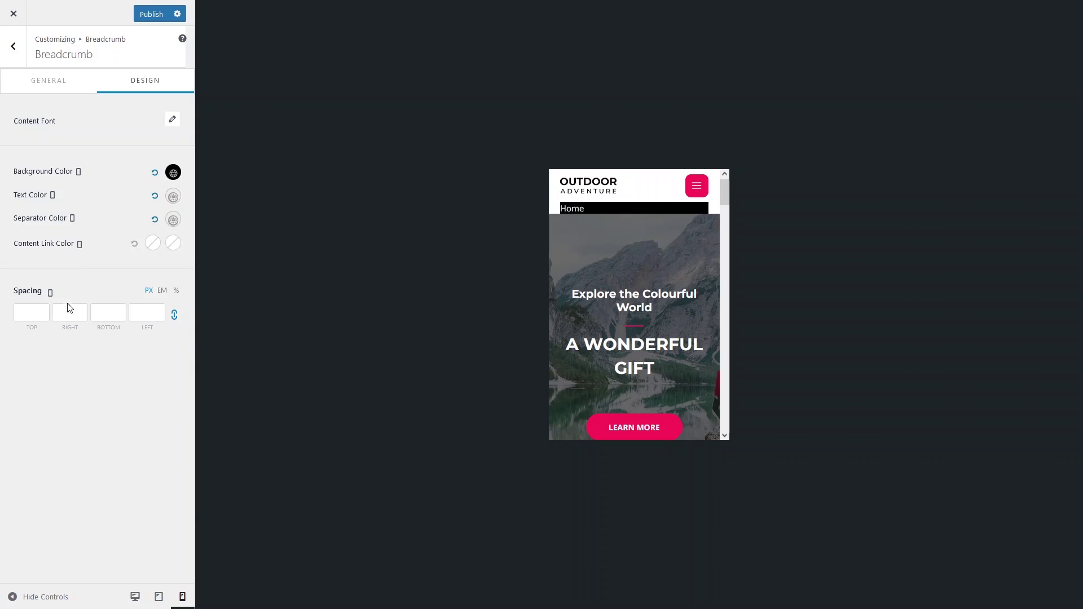
pyautogui.click(29, 312)
pyautogui.click(130, 598)
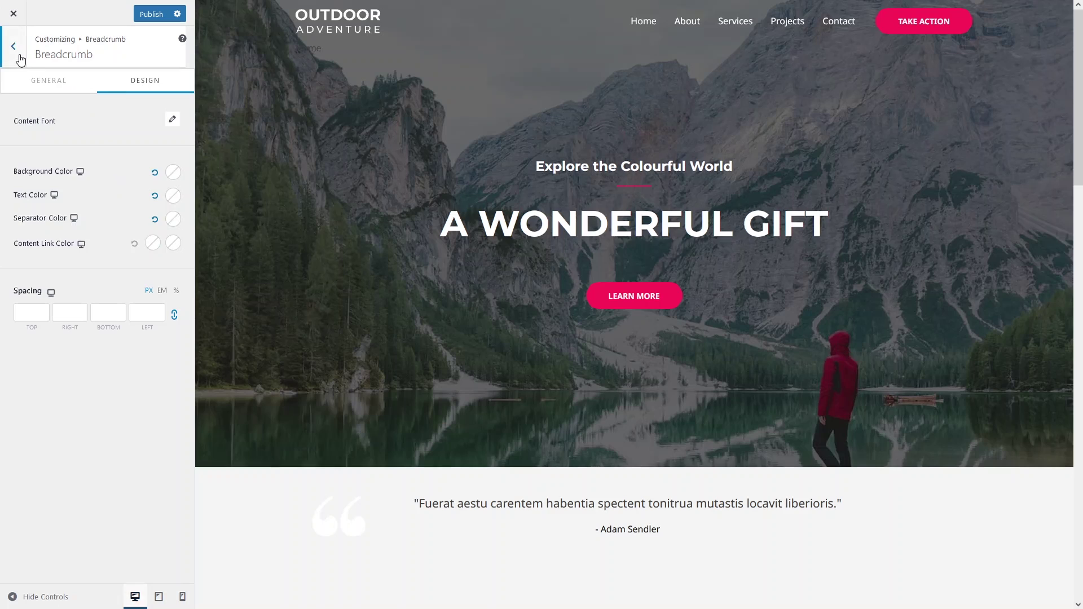
# Step: Review the Blog / Archive settings and their Design tab, then return to the main sections
pyautogui.press('Escape')
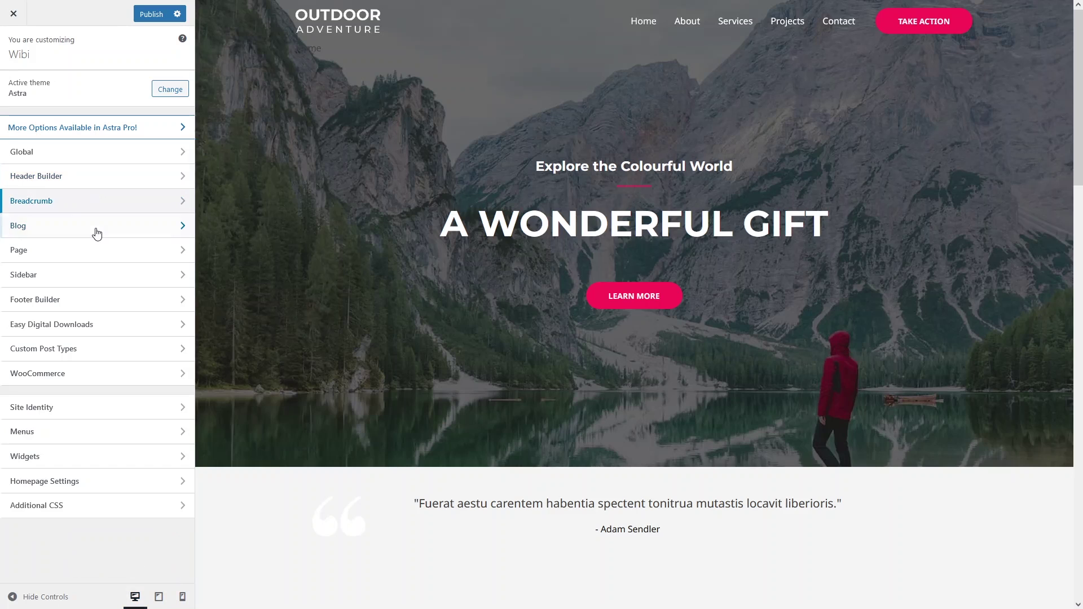
pyautogui.click(76, 232)
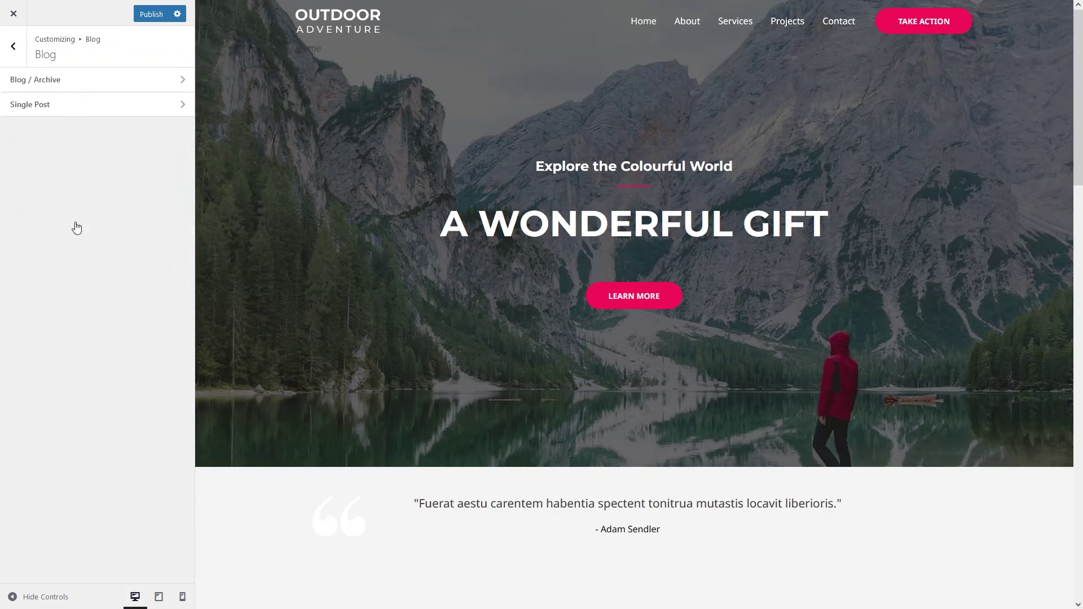
pyautogui.click(95, 83)
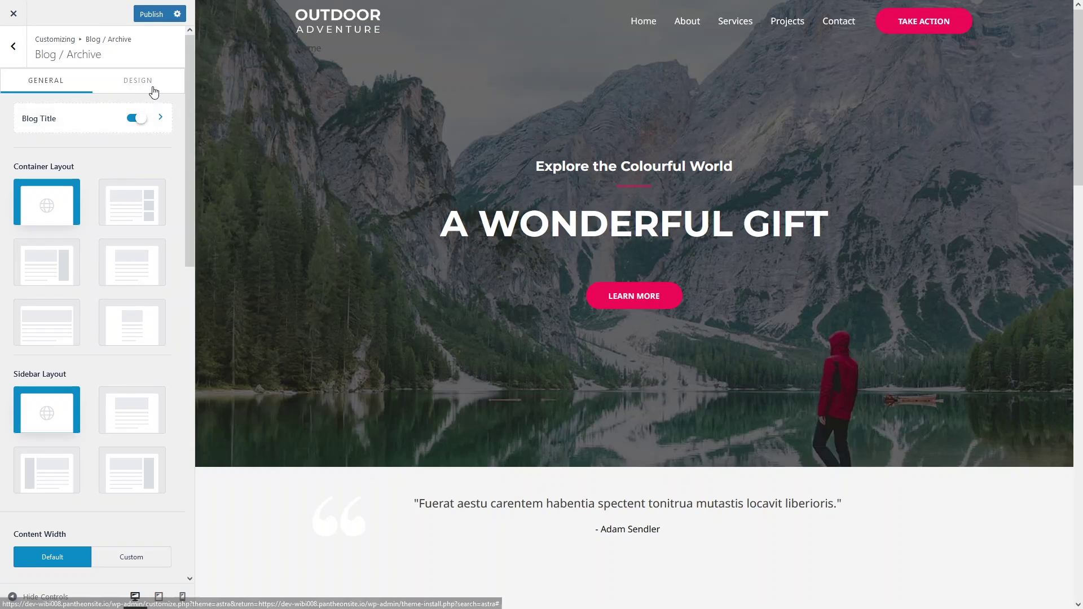
pyautogui.click(119, 84)
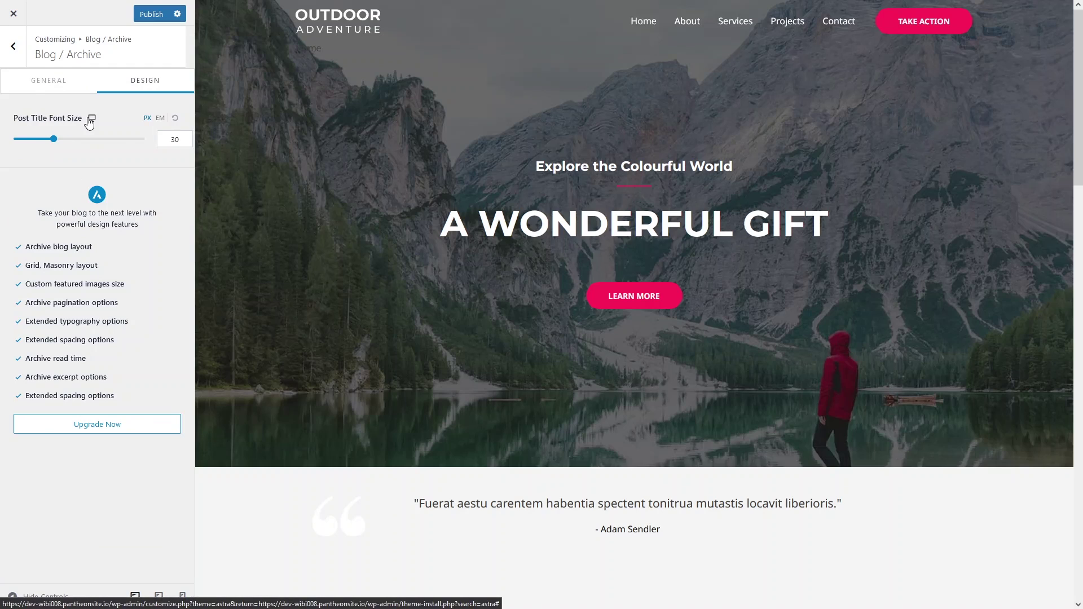
pyautogui.click(17, 62)
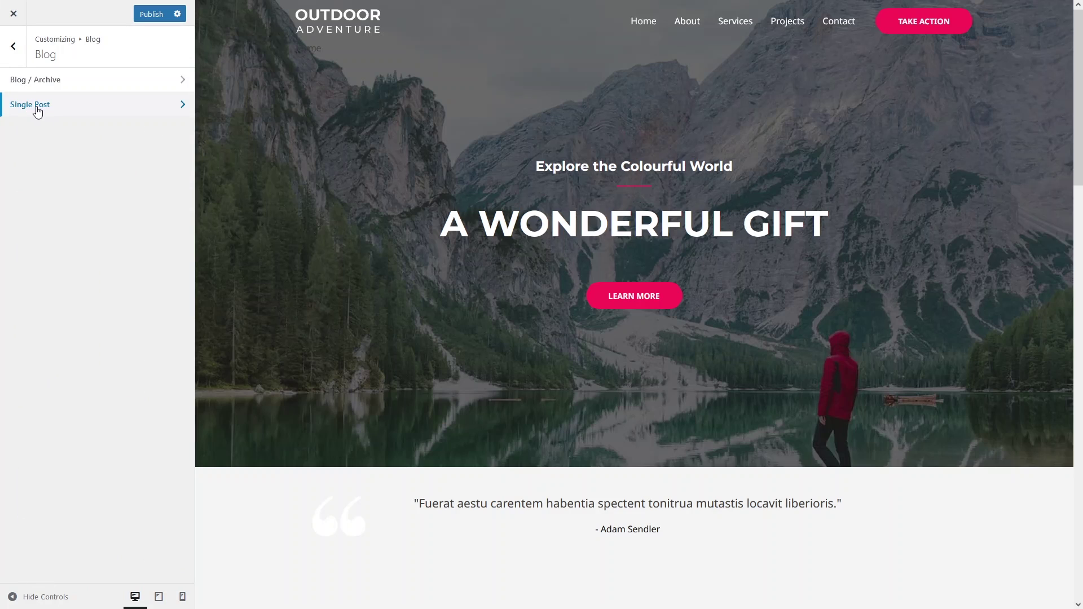
pyautogui.click(13, 51)
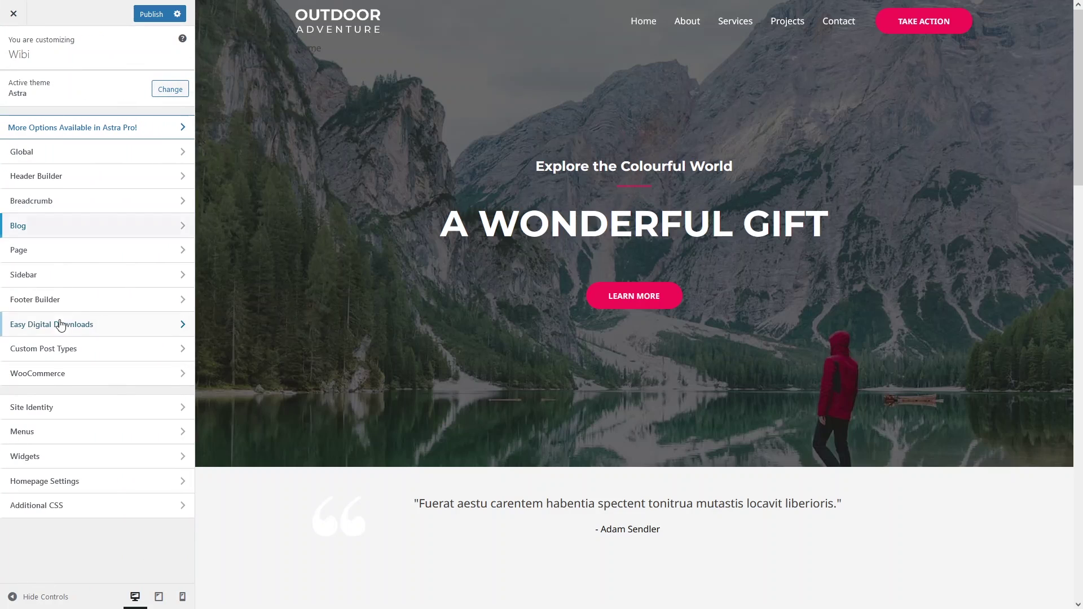
# Step: Look through the Page and Sidebar settings, then open the Footer Builder
pyautogui.click(54, 257)
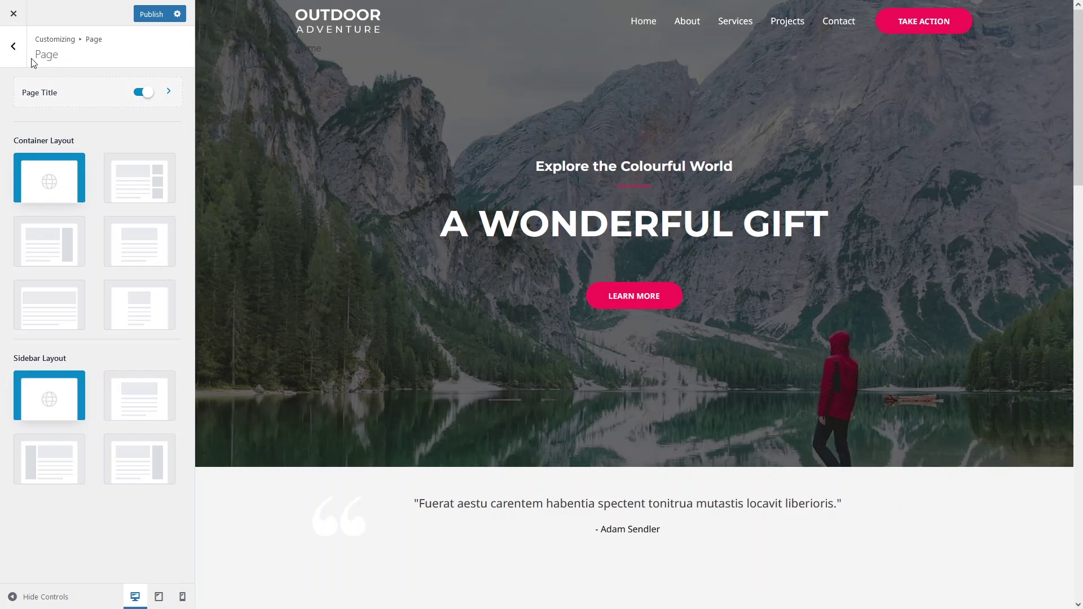
pyautogui.click(13, 46)
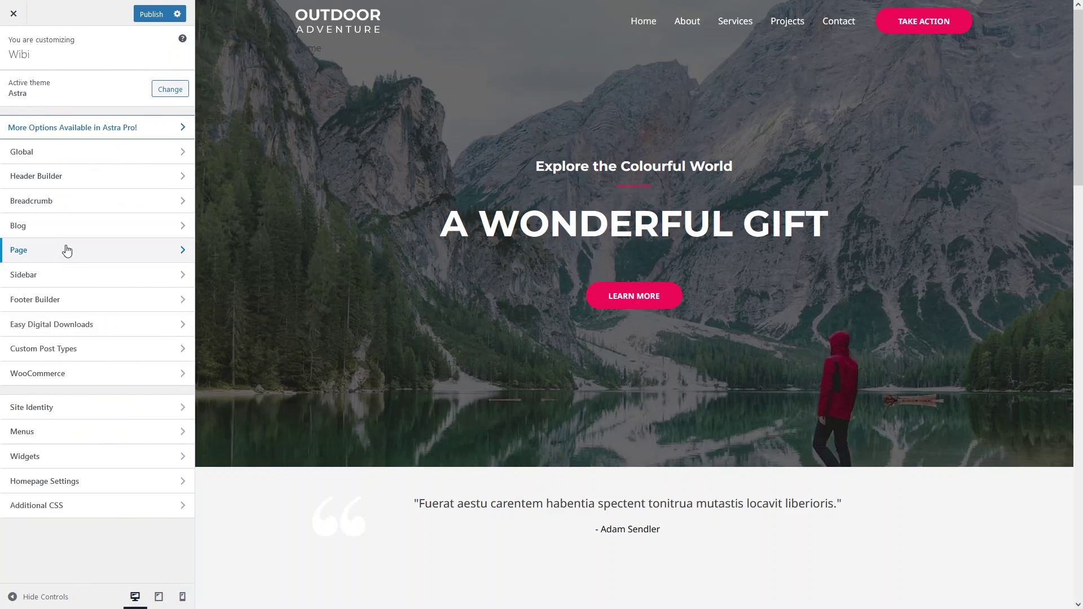
pyautogui.click(77, 285)
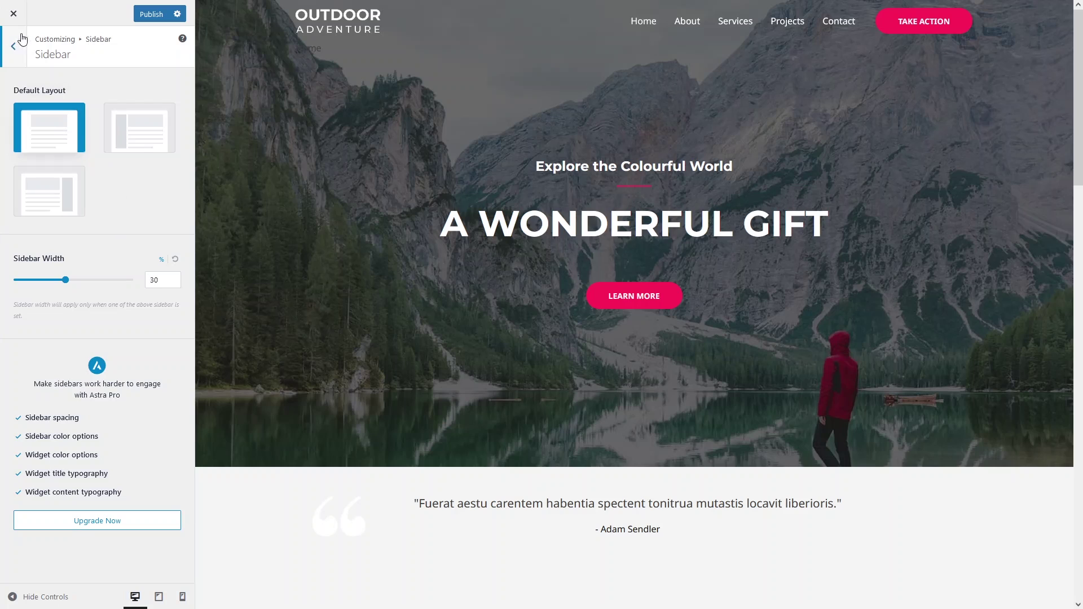
pyautogui.click(14, 57)
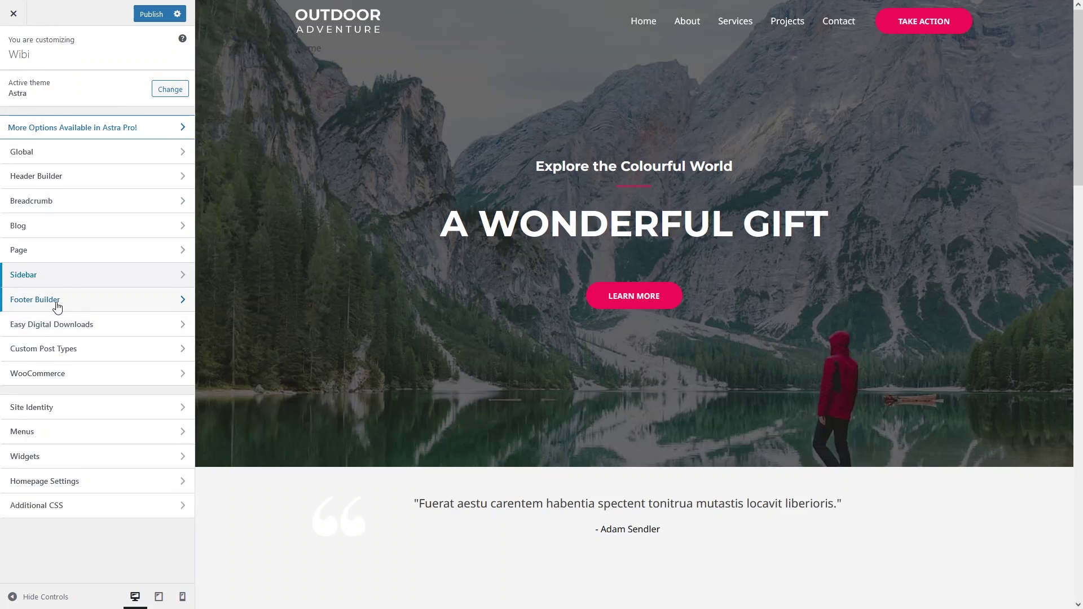
pyautogui.click(57, 307)
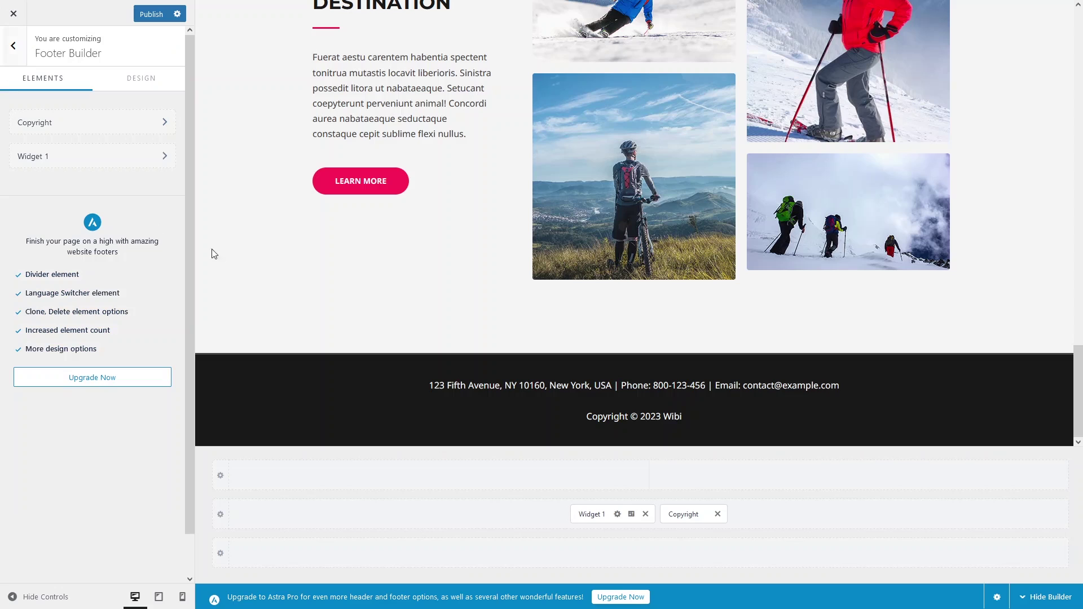
# Step: Inspect the Footer Builder design settings and background colour with the footer in mobile preview
pyautogui.click(142, 79)
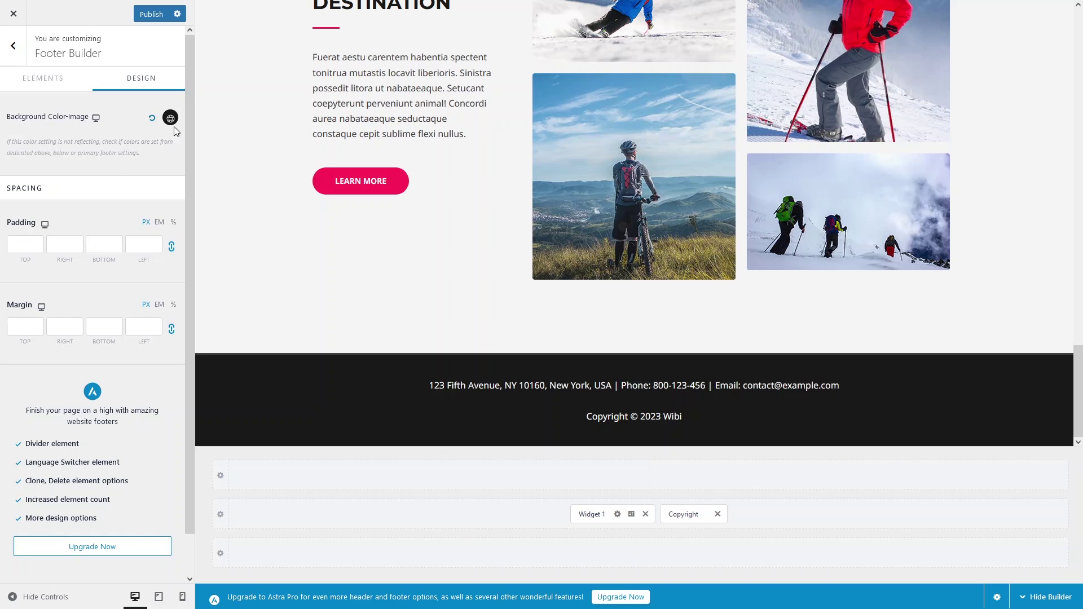
pyautogui.click(182, 598)
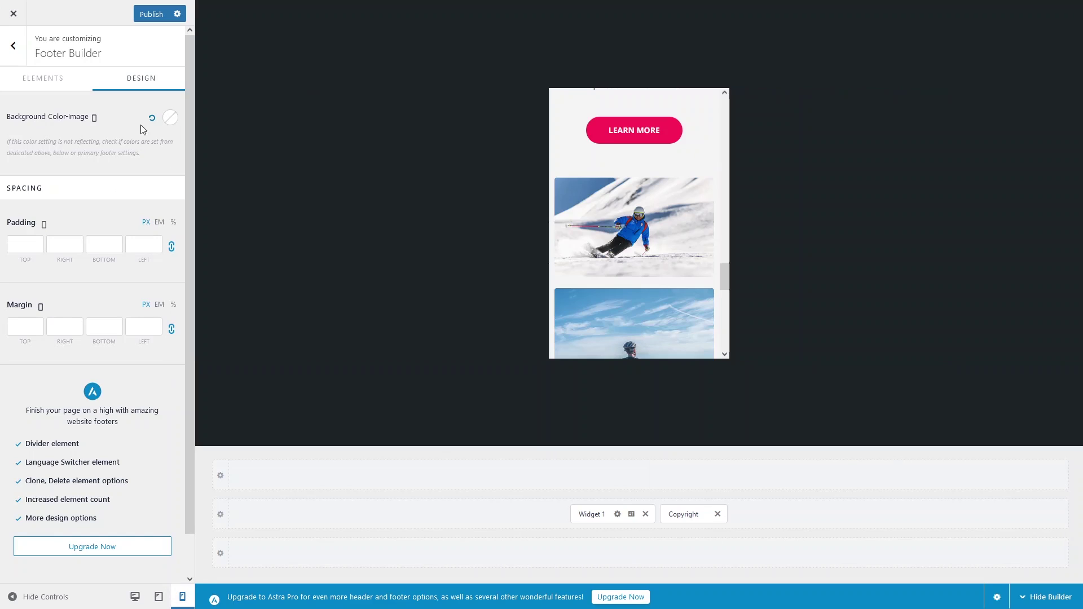
pyautogui.scroll(-10, 578, 219)
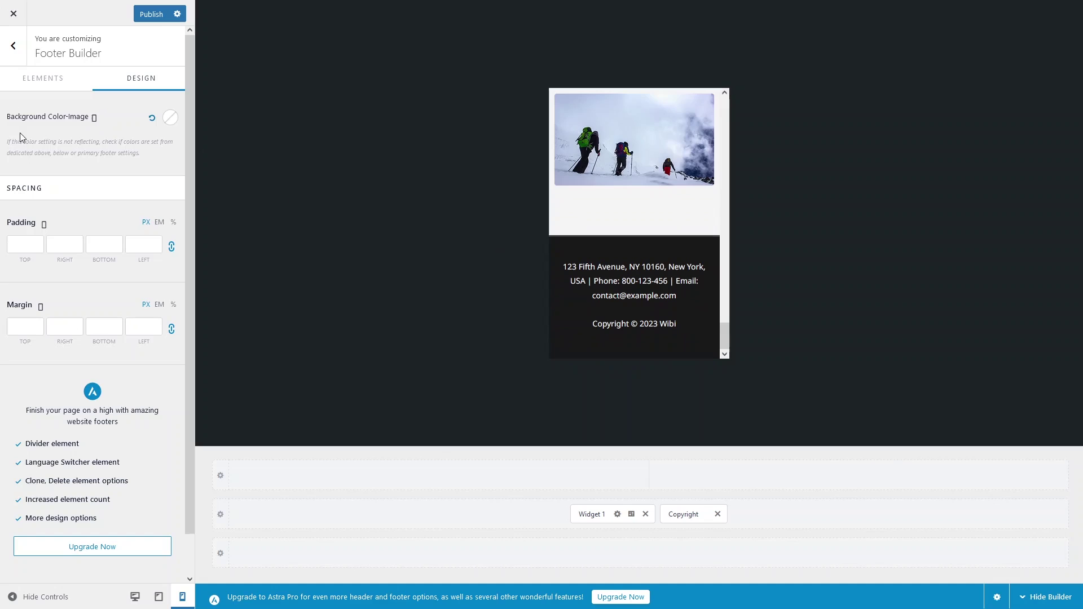
pyautogui.click(170, 119)
pyautogui.click(483, 442)
pyautogui.click(14, 46)
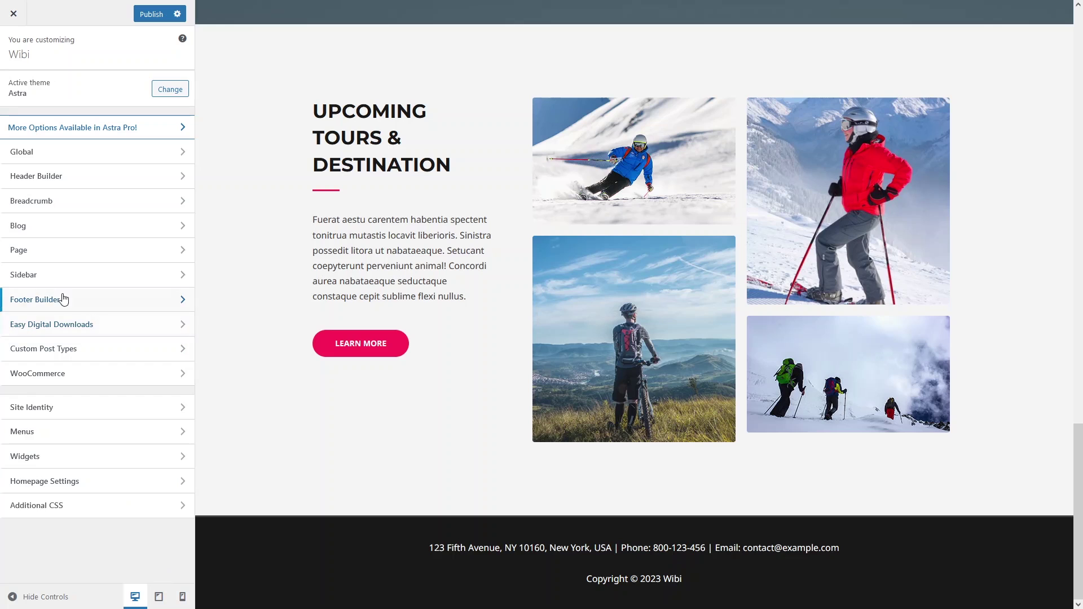